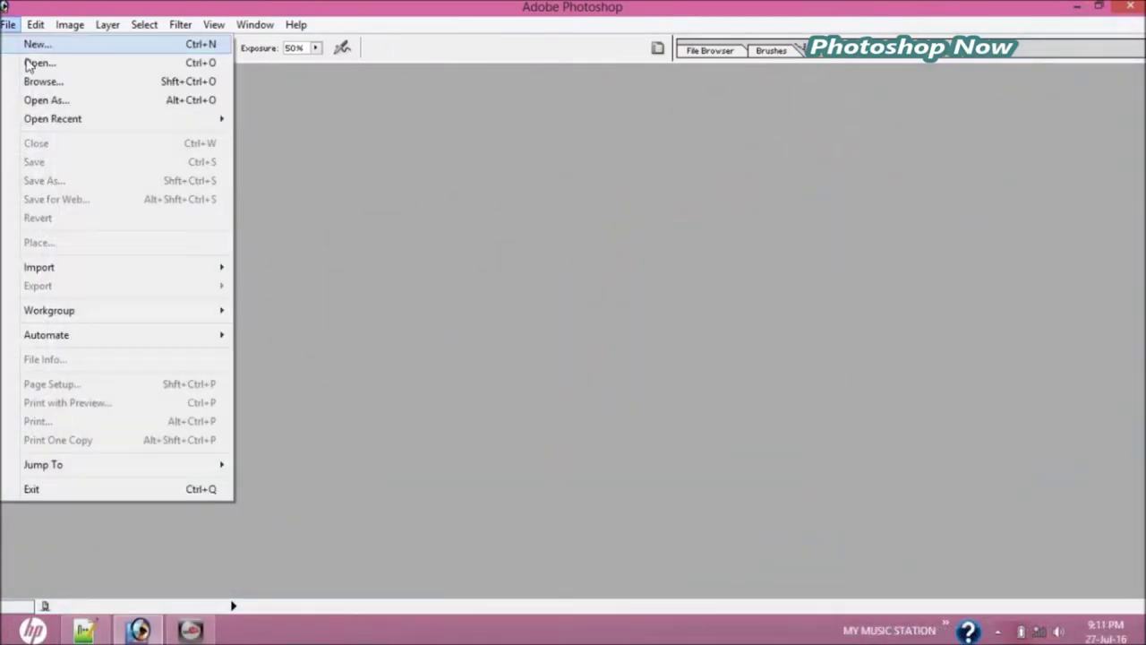
Open the File menu in the empty Photoshop workspace
left_click(36, 62)
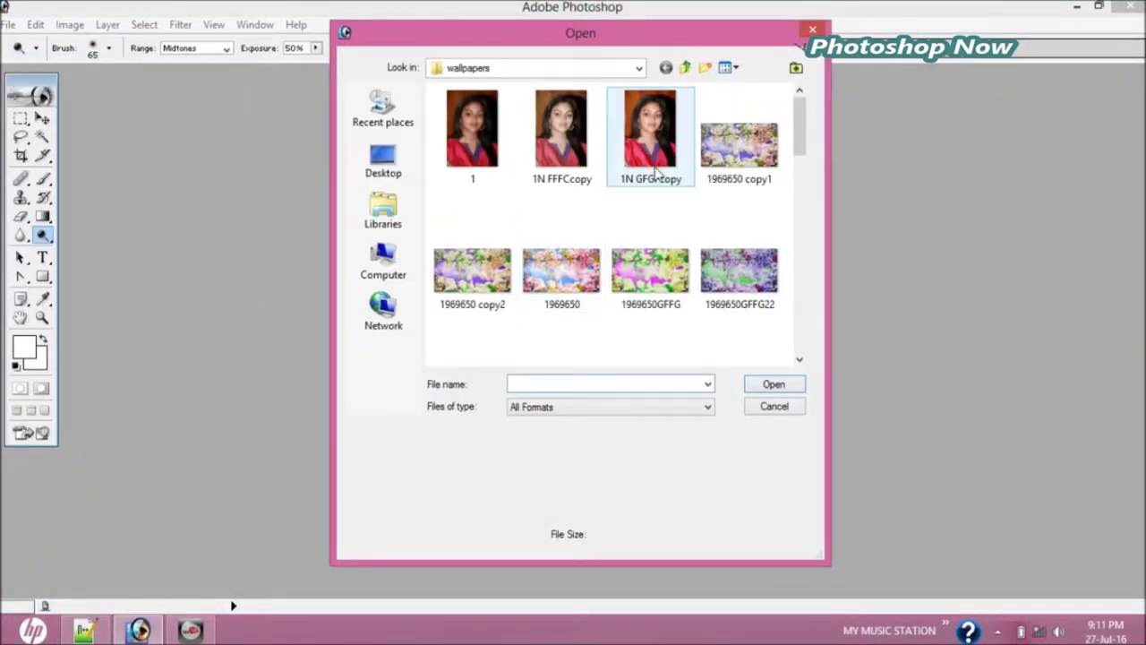
Open the portrait 1.jpg and enlarge it to fill the workspace
left_click(481, 174)
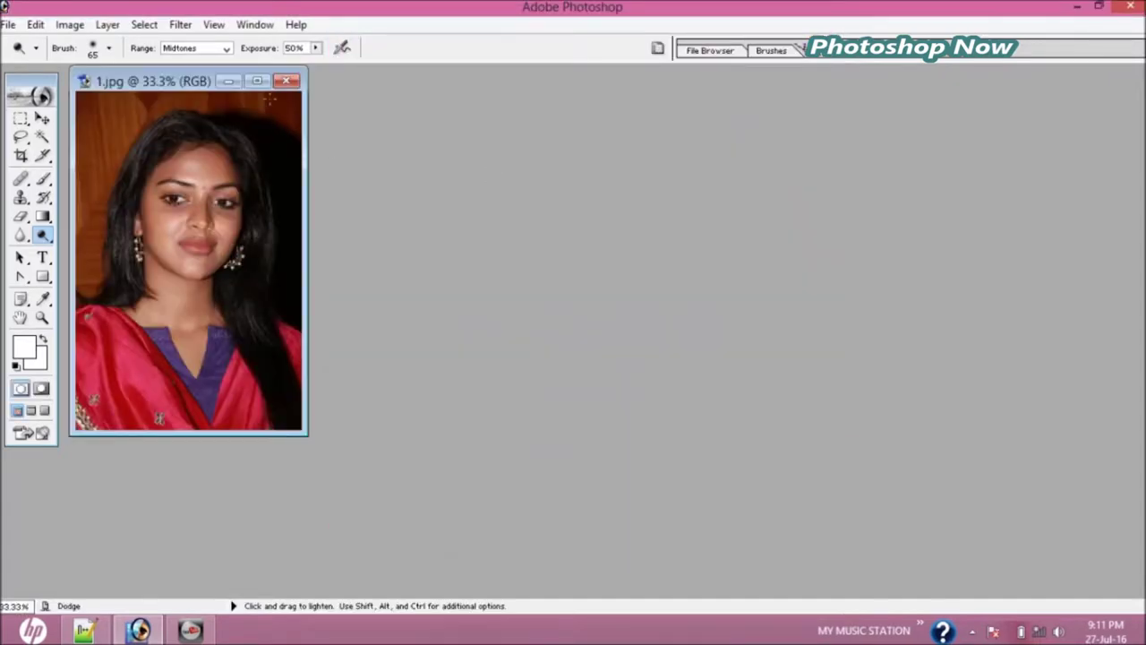
left_click(257, 81)
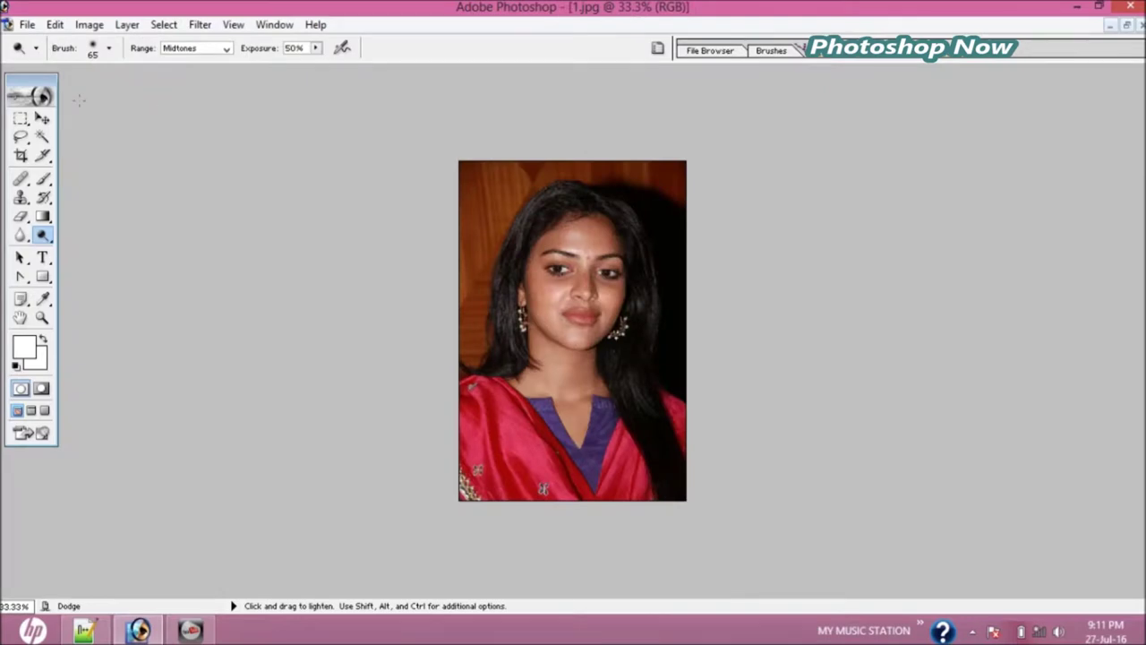
left_click(26, 24)
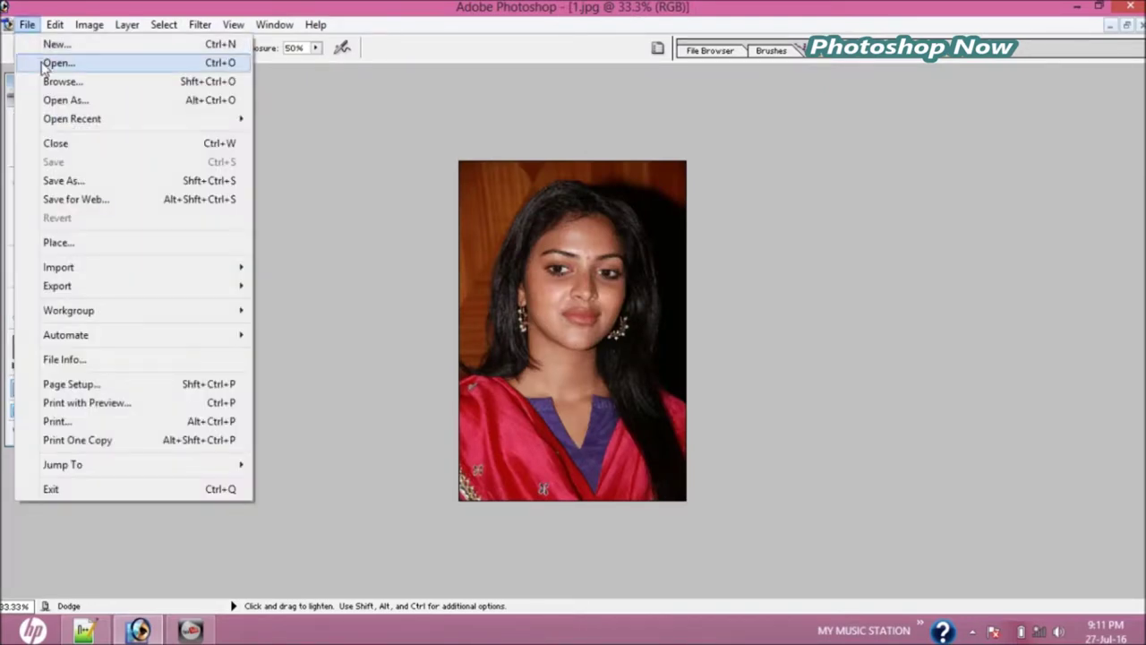
left_click(55, 63)
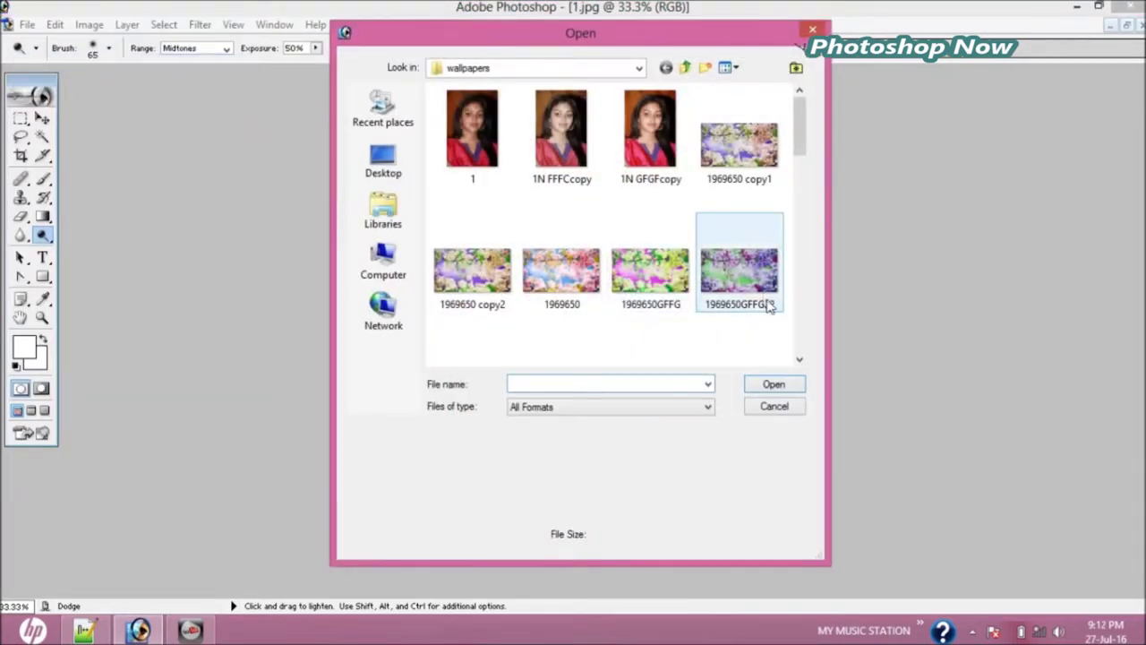
Open the dahlia flower wallpaper, keeping its embedded colour profile
left_click(800, 361)
left_click(800, 360)
left_click(800, 361)
left_click(800, 361)
left_click(800, 361)
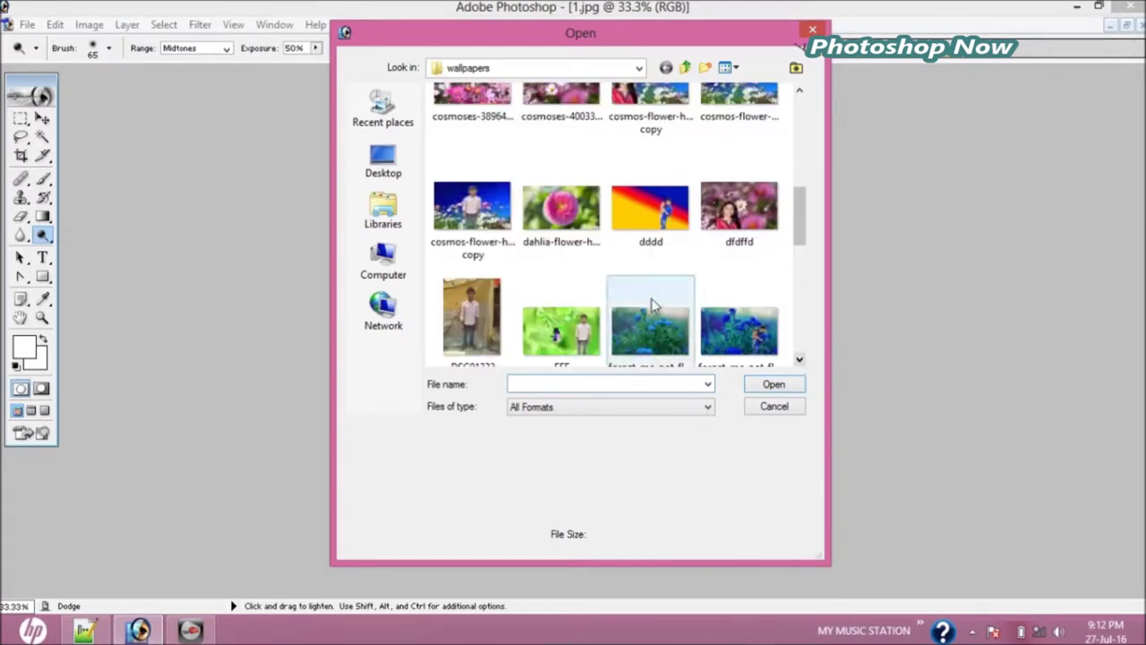
double_click(557, 208)
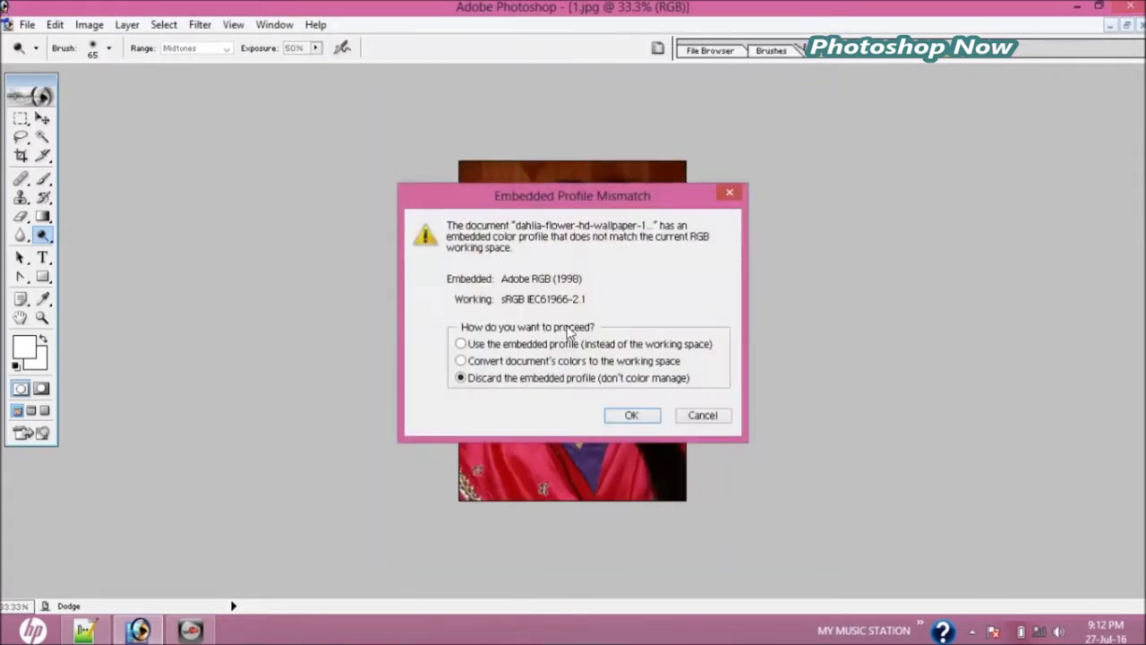
left_click(460, 344)
left_click(630, 414)
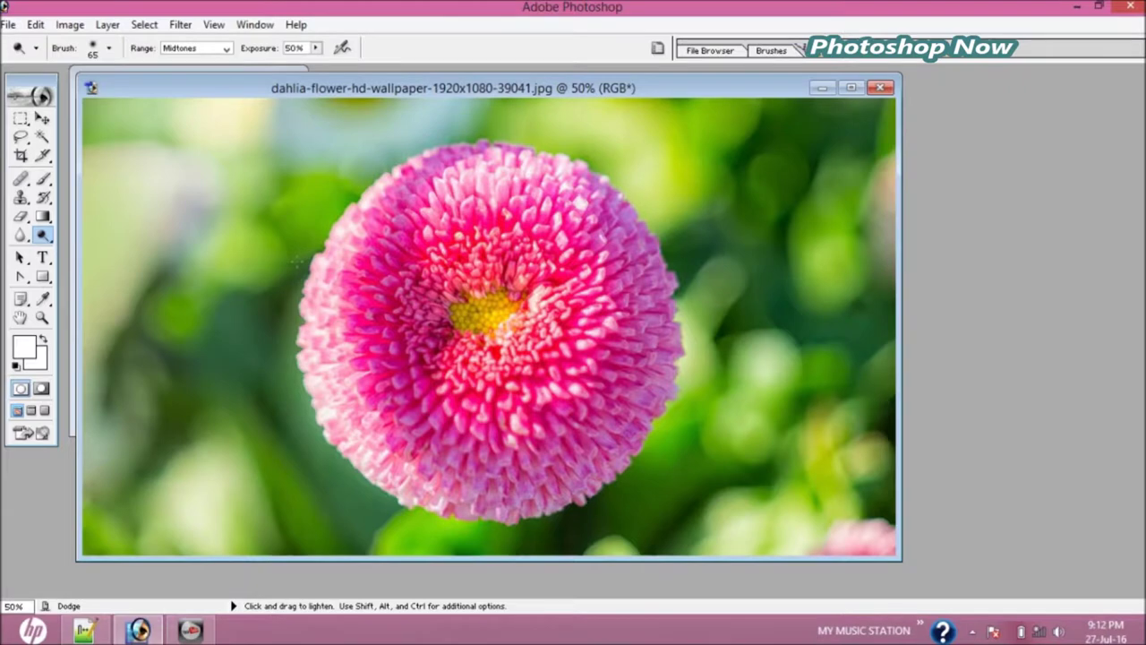
Move the dahlia window aside and maximize the portrait 1.jpg again
mouse_move(329, 90)
left_mouse_down()
mouse_move(589, 87)
mouse_move(576, 84)
left_mouse_up()
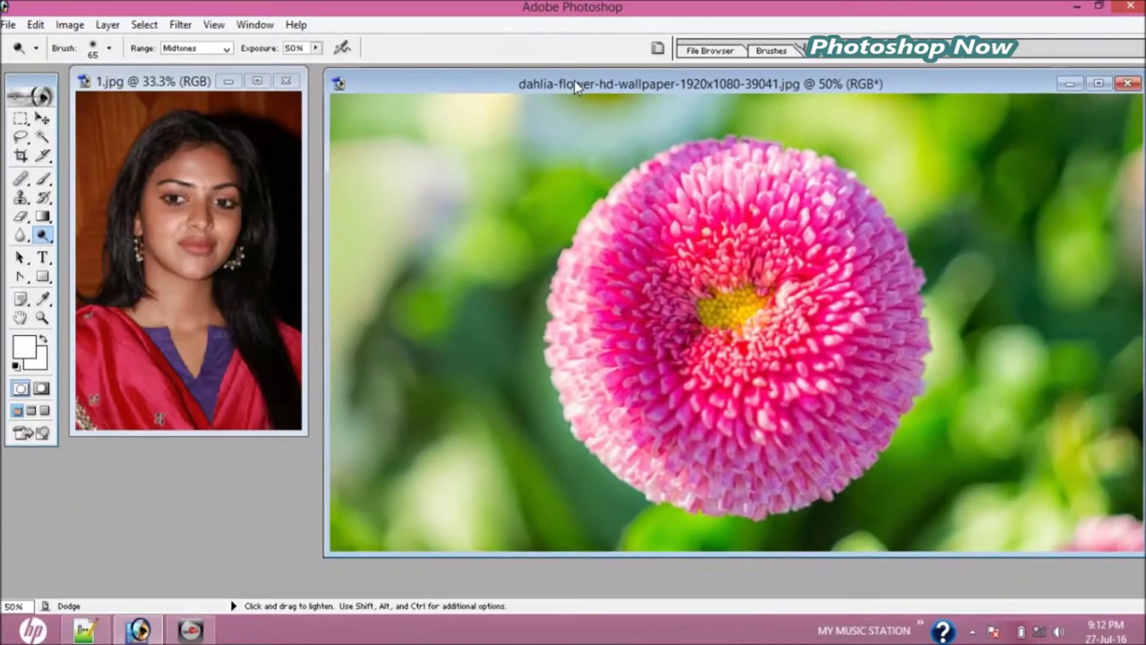
left_click(257, 82)
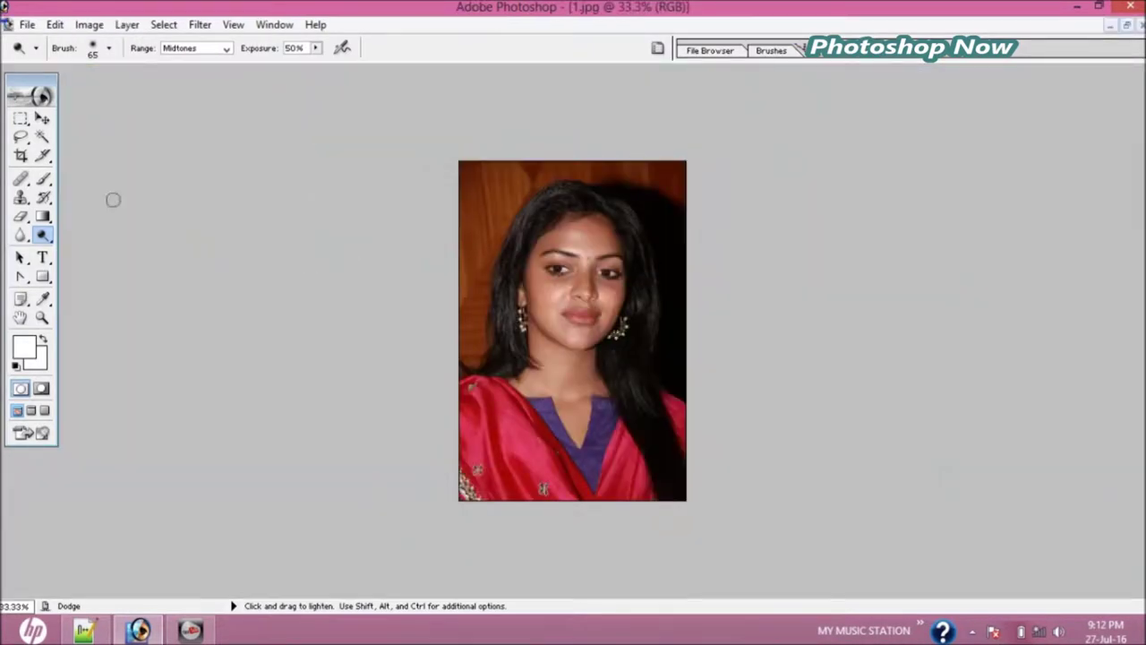
left_click(21, 136)
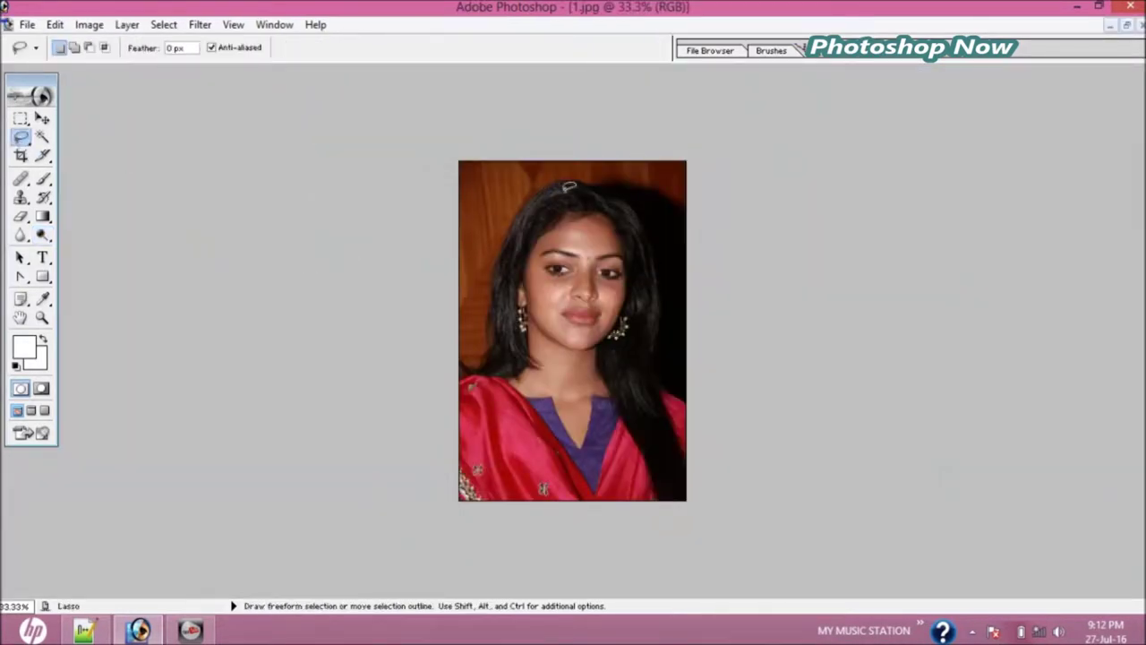
Trace a freehand lasso outline around the woman's hair and shoulders
mouse_move(572, 187)
left_mouse_down()
mouse_move(632, 208)
mouse_move(665, 258)
mouse_move(654, 357)
mouse_move(691, 417)
mouse_move(686, 504)
mouse_move(465, 515)
mouse_move(453, 444)
mouse_move(460, 393)
left_mouse_up()
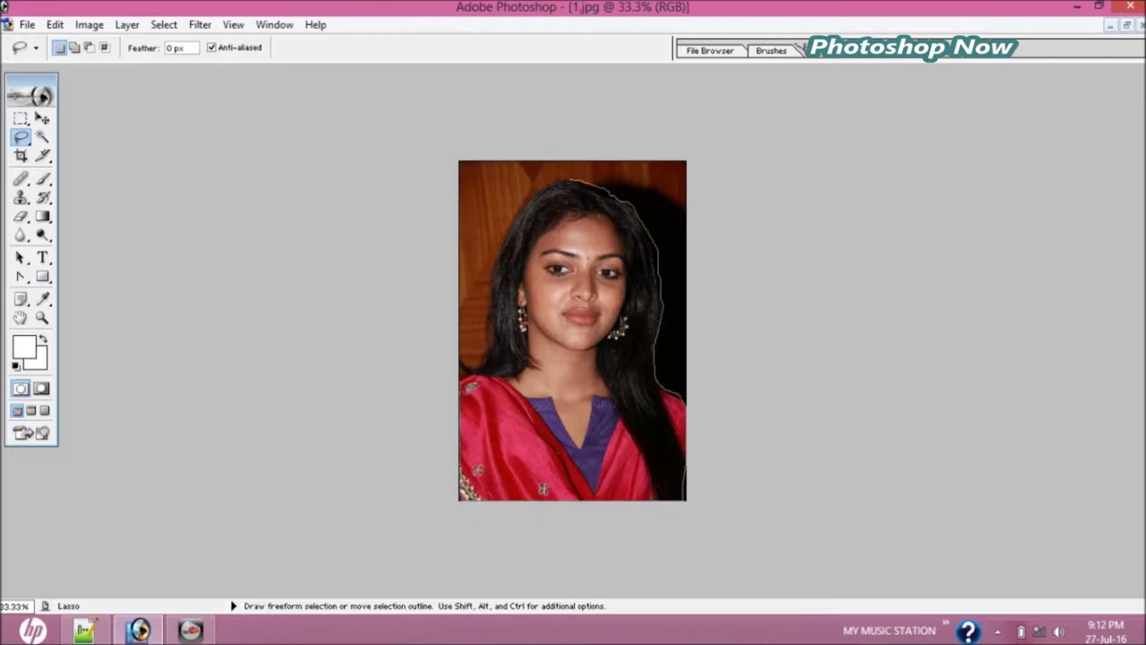
mouse_move(466, 381)
left_mouse_down()
mouse_move(460, 369)
mouse_move(492, 363)
mouse_move(488, 316)
mouse_move(511, 229)
mouse_move(539, 203)
mouse_move(604, 185)
left_mouse_up()
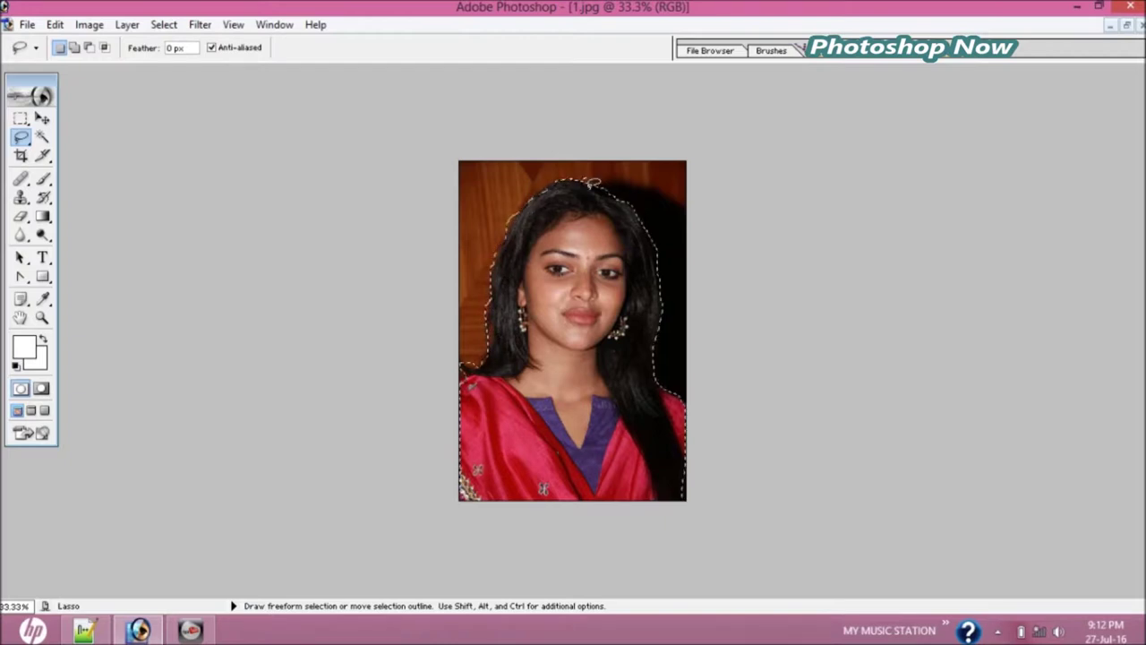
right_click(583, 259)
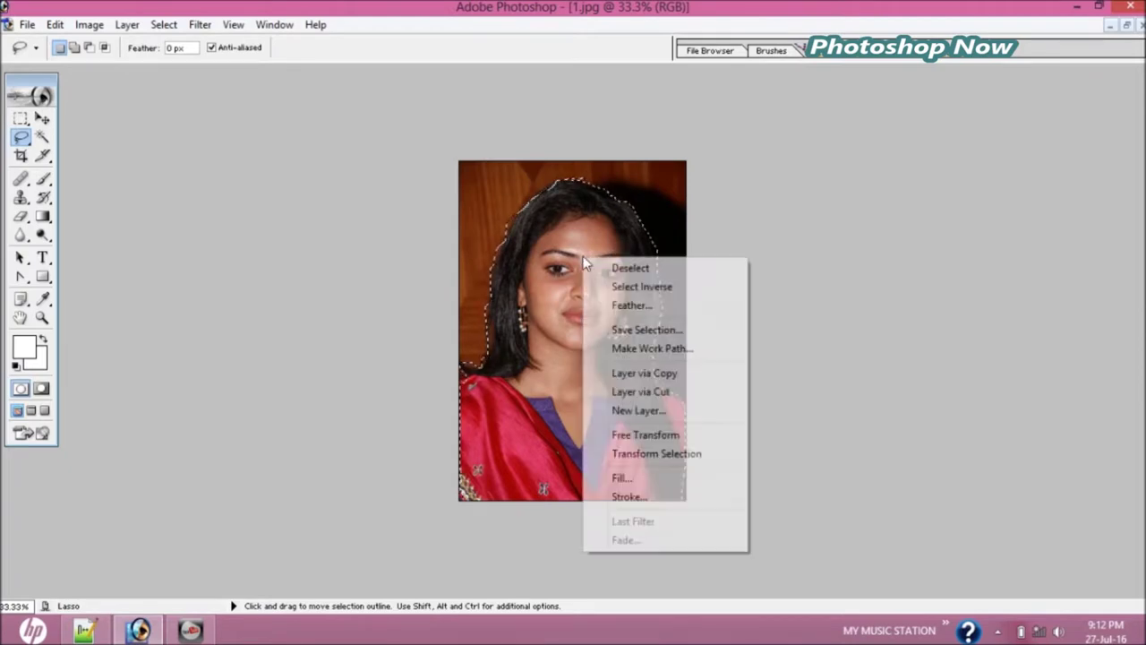
Feather the woman's selection by 50 pixels and tile the portrait and dahlia windows
left_click(627, 304)
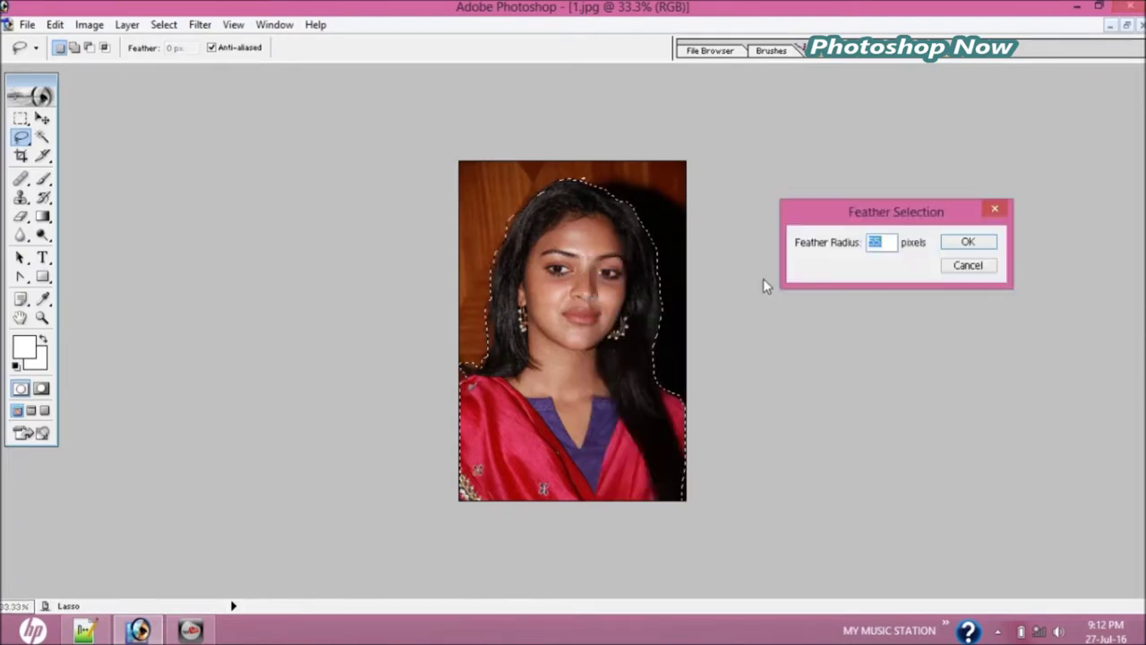
type("50")
key("Return")
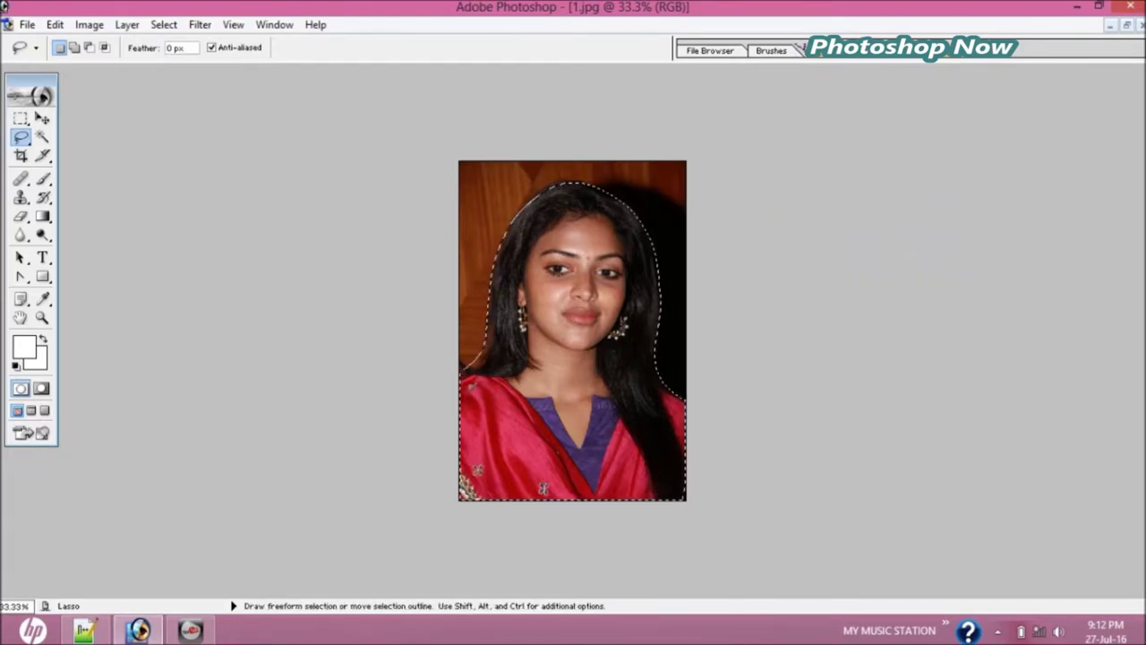
left_click(1127, 26)
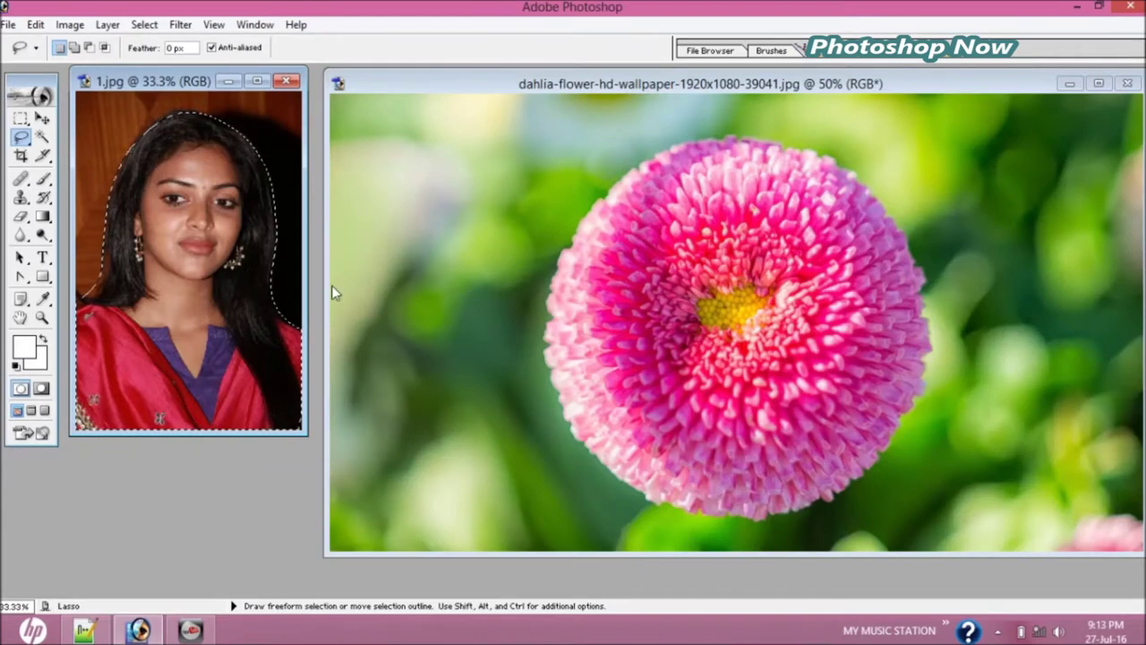
Move the selected woman into the dahlia image and maximize that image
left_click(42, 118)
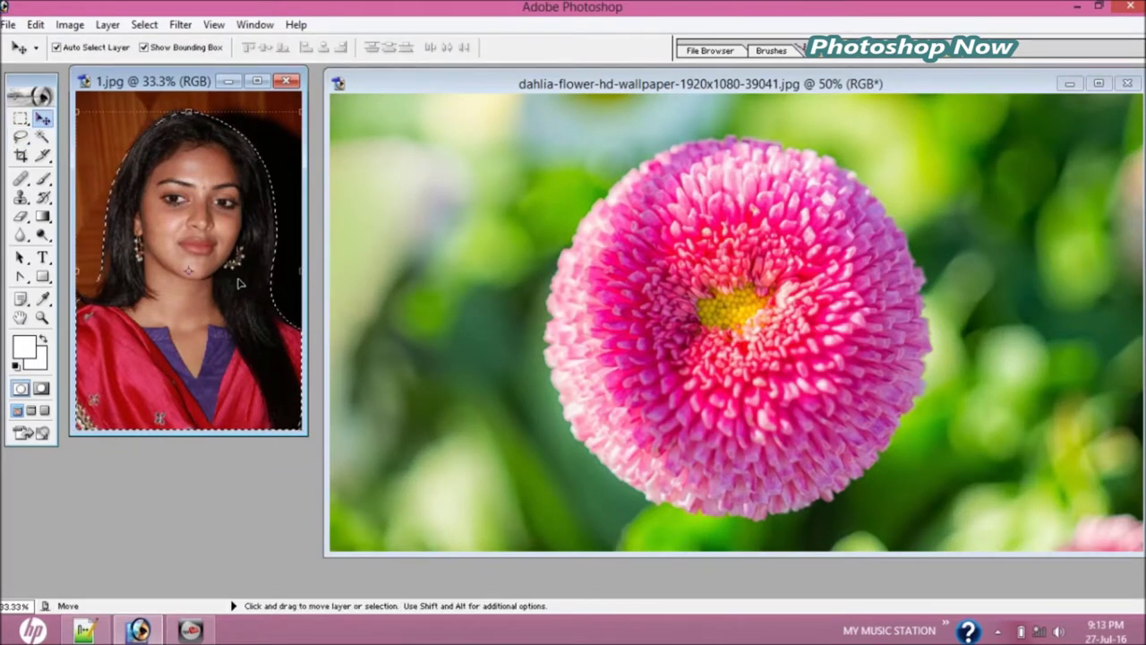
left_click_drag(186, 303, 690, 329)
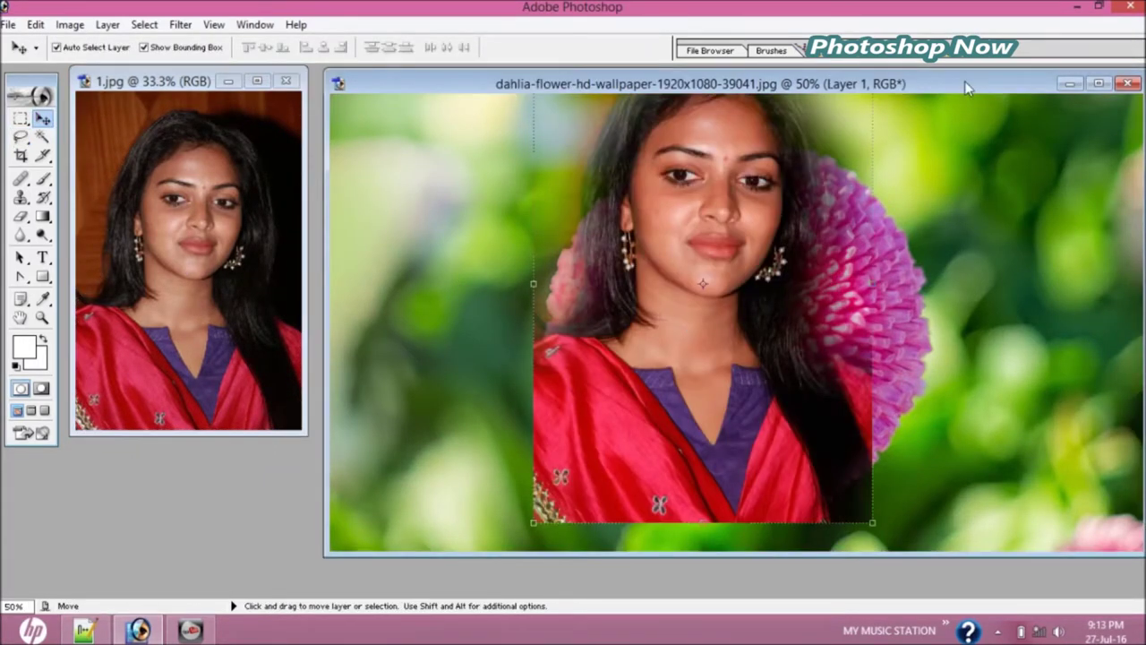
left_click(1099, 83)
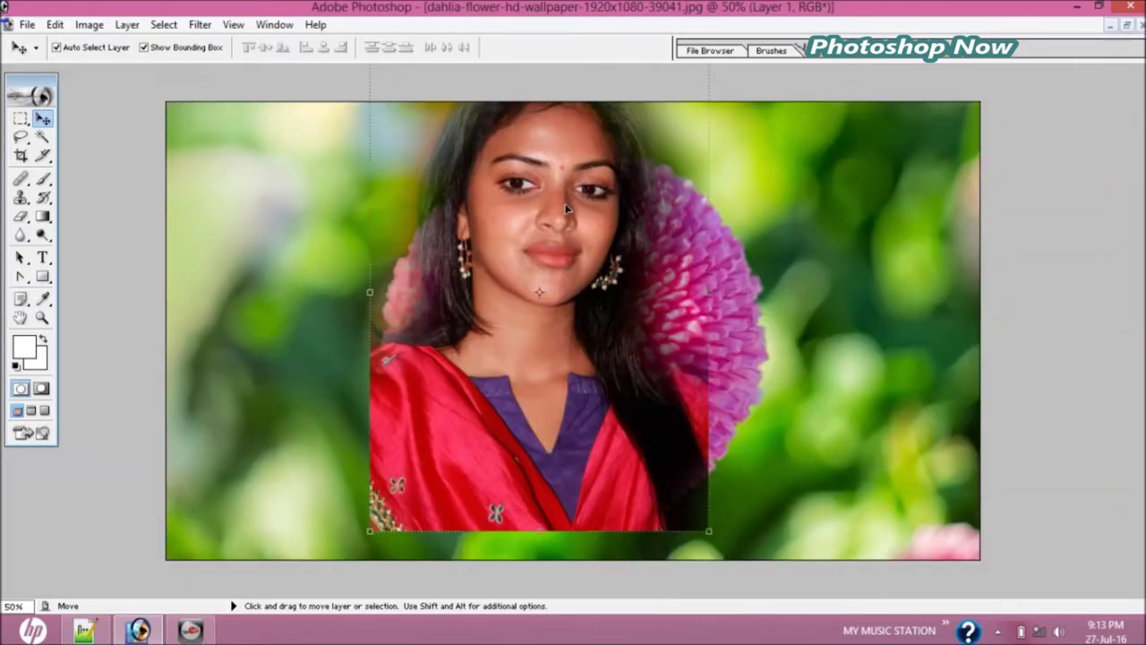
left_click_drag(566, 208, 562, 373)
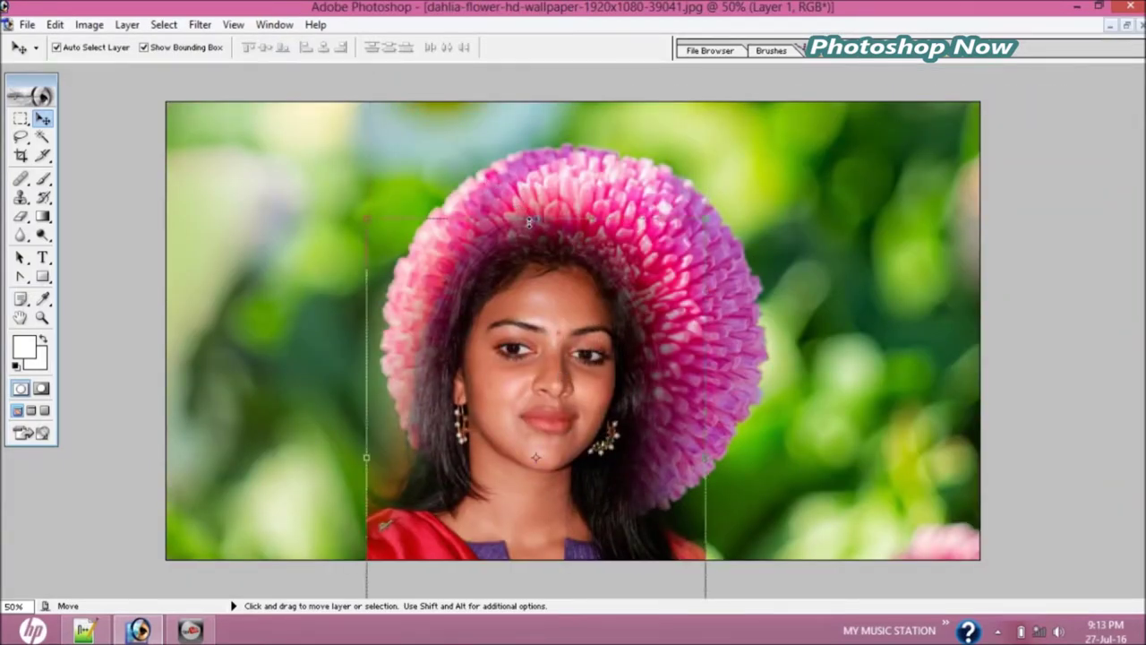
Scale the portrait to about two-thirds height and 64% width, flipping it horizontally
left_click_drag(528, 221, 531, 373)
left_click_drag(557, 456, 557, 248)
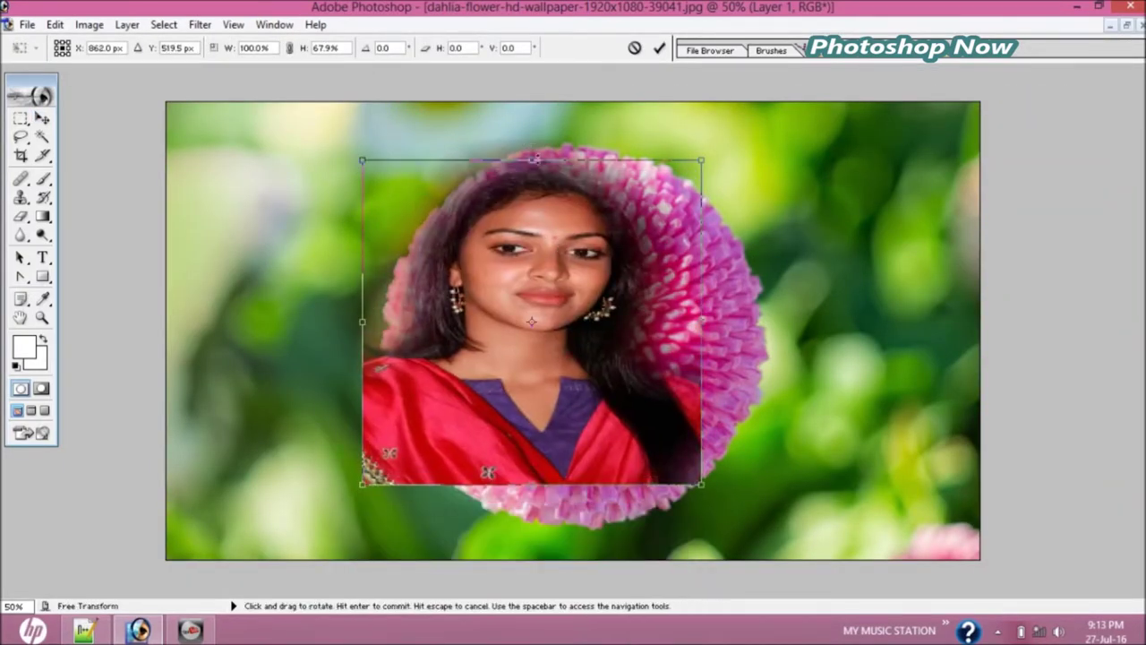
left_click_drag(716, 320, 581, 320)
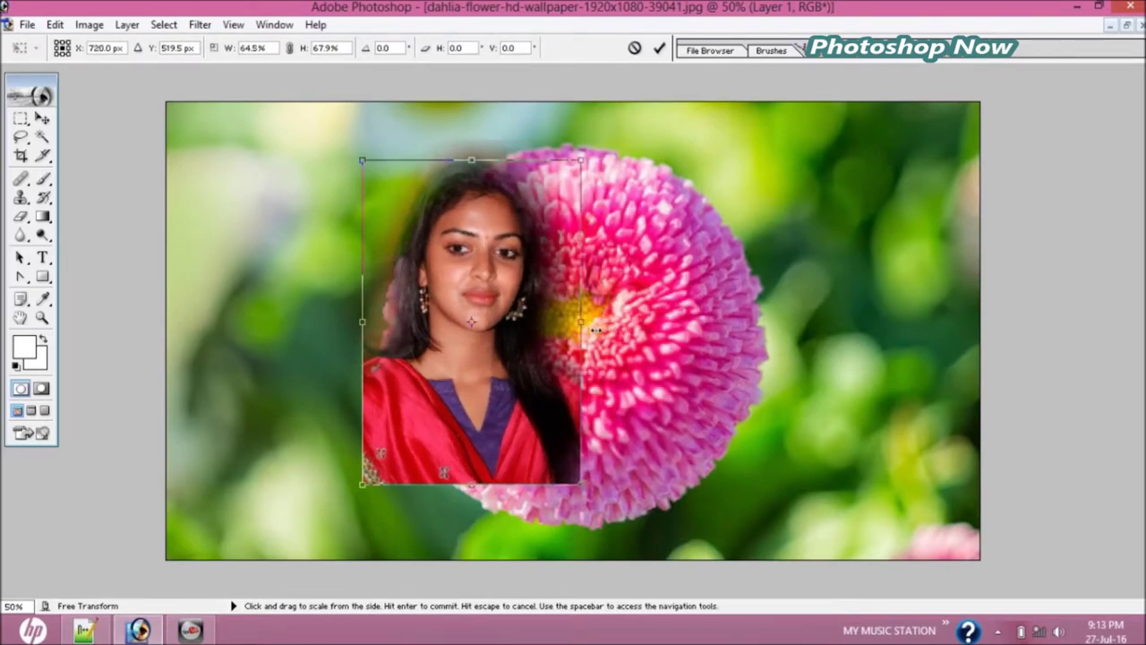
left_click_drag(363, 321, 826, 330)
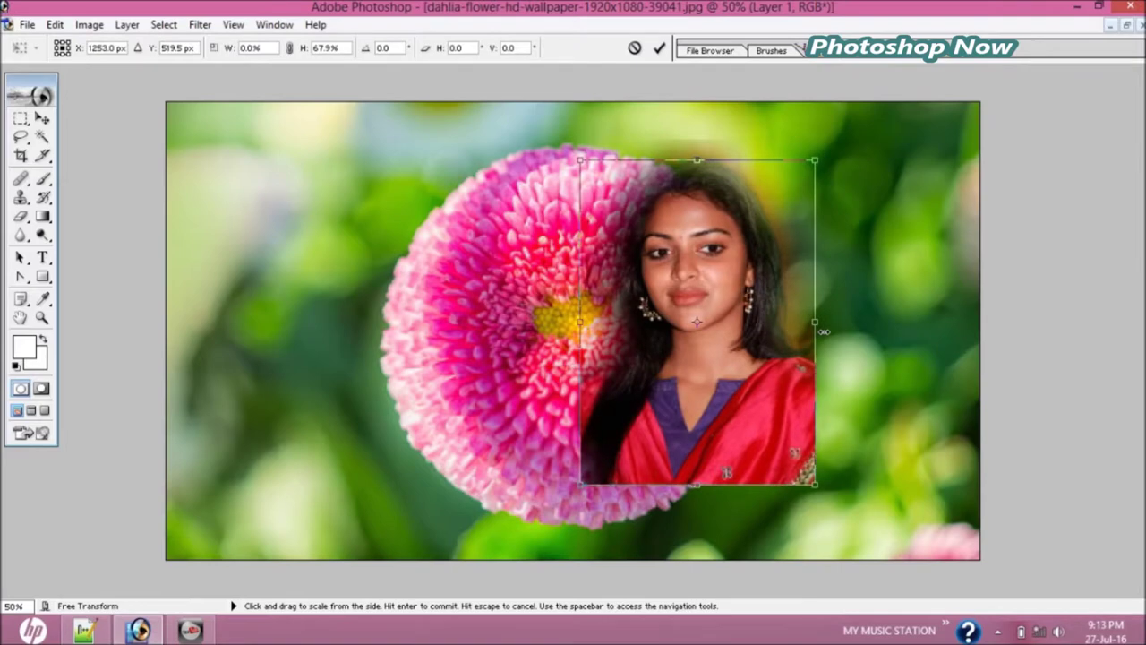
key("super+c")
left_click(757, 319)
Place the portrait right of the flower, stretch it slightly taller, and apply the transform
mouse_move(756, 320)
left_mouse_down()
mouse_move(880, 382)
mouse_move(922, 387)
left_mouse_up()
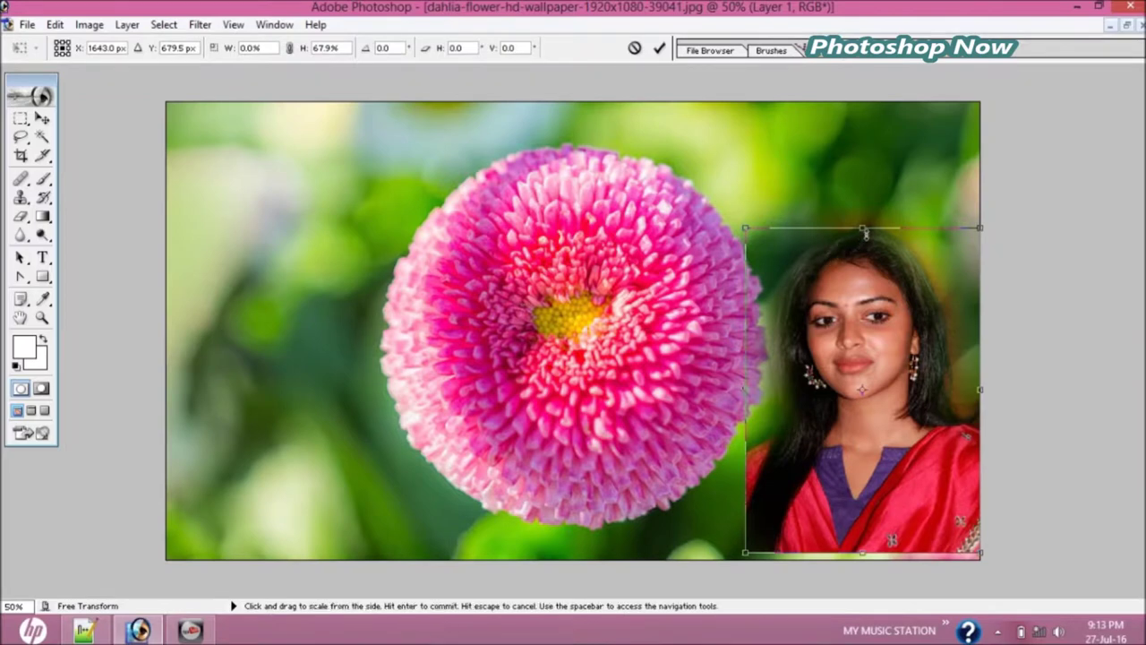
left_click_drag(865, 232, 863, 217)
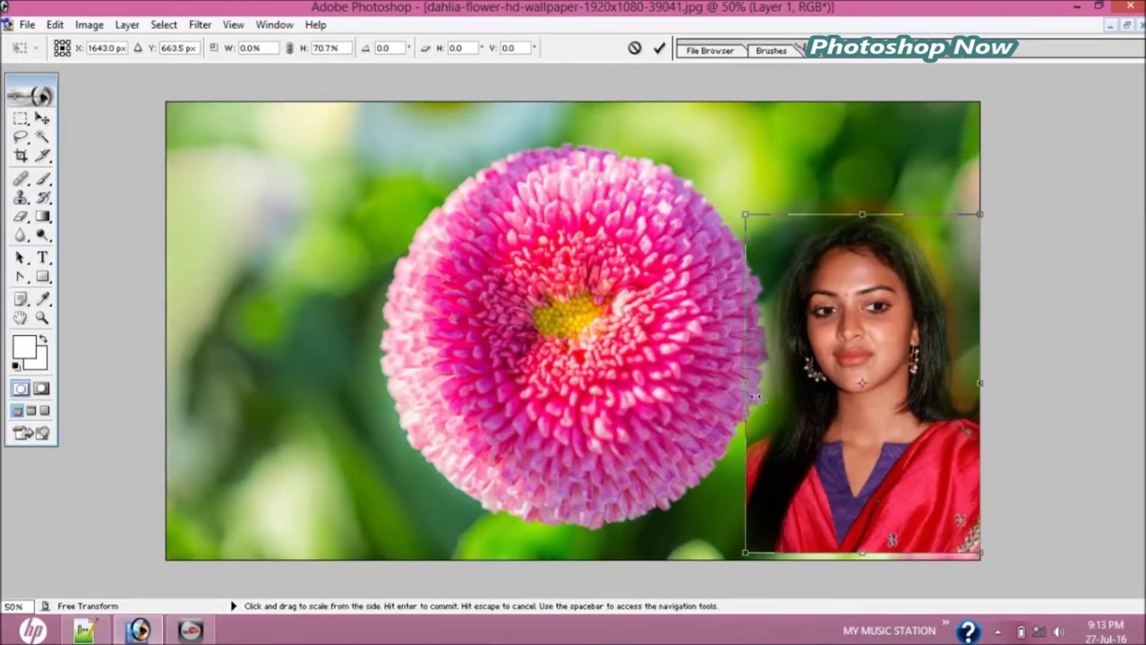
left_click_drag(752, 395, 744, 395)
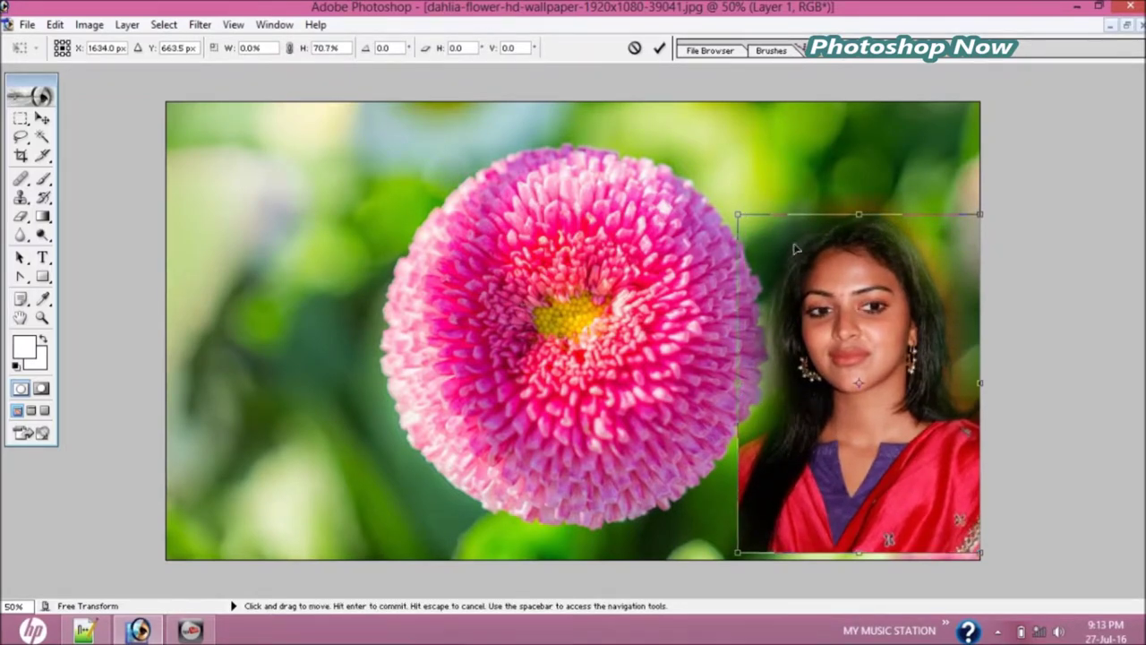
left_click_drag(804, 215, 805, 196)
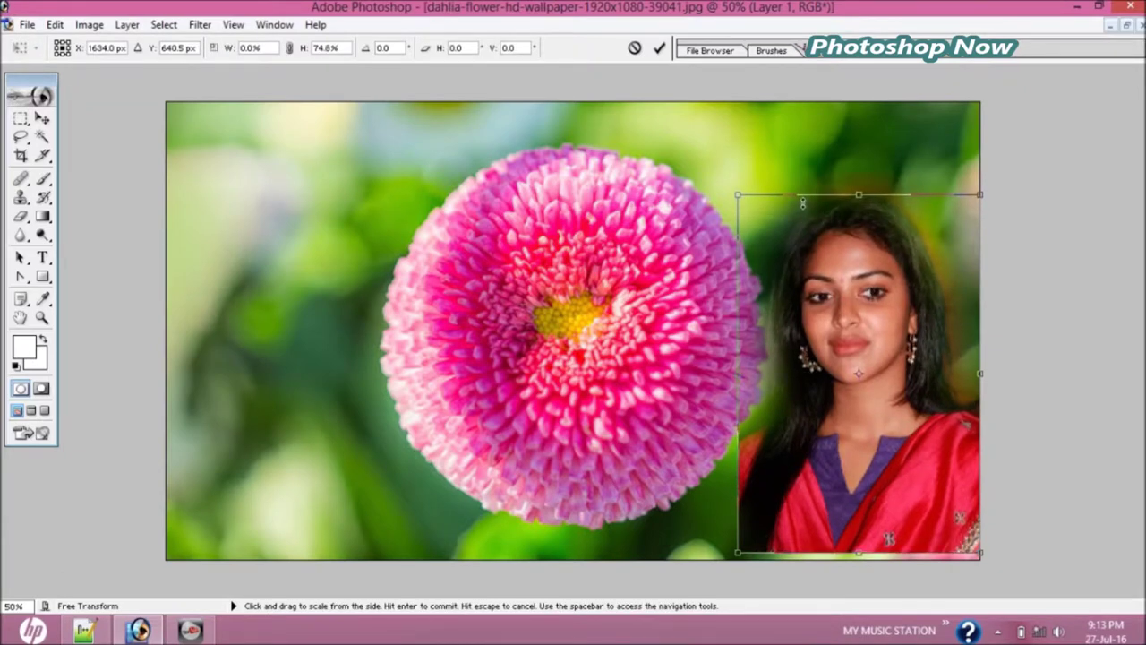
key("Return")
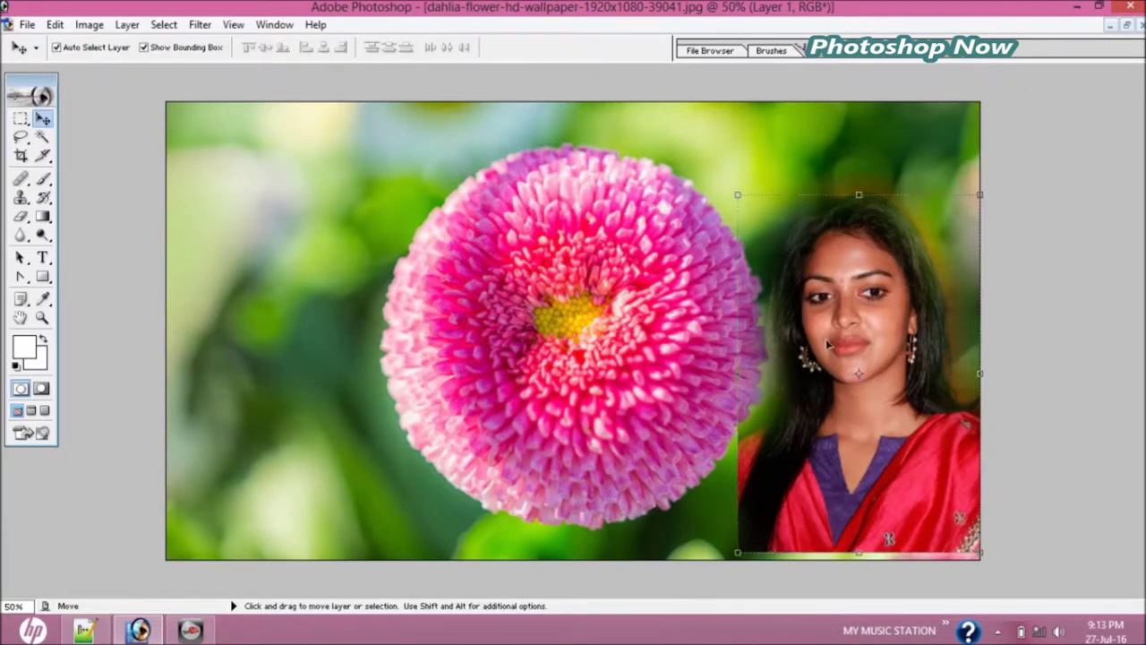
Dodge the nose, cheek, forehead and neck at 50% midtone exposure
left_click(41, 237)
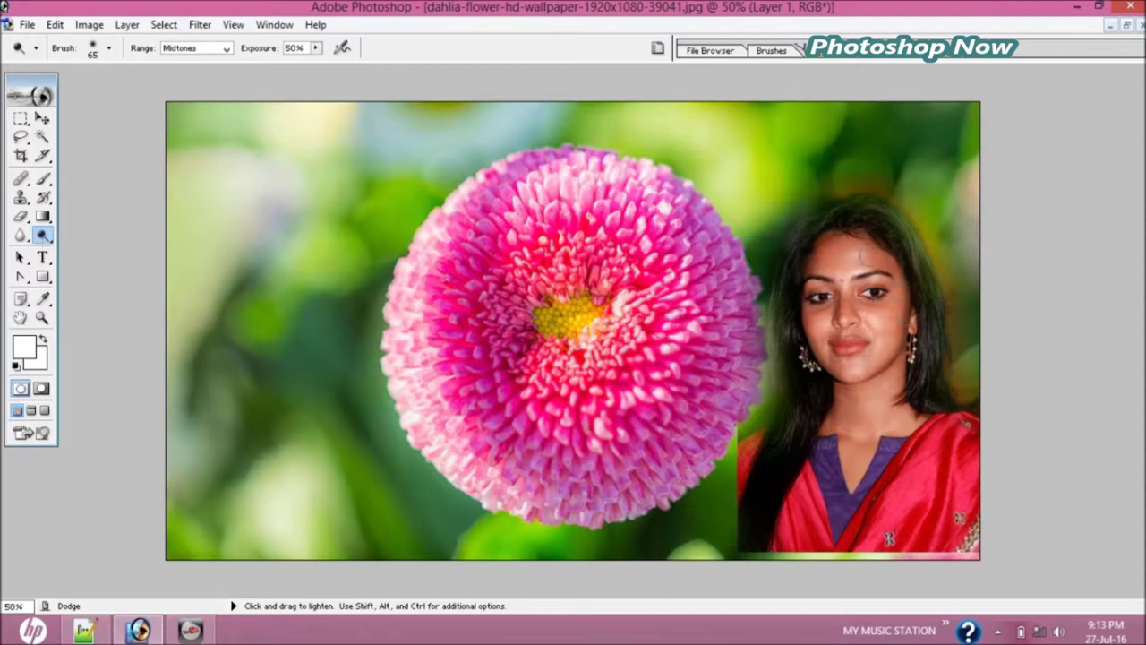
left_click_drag(858, 236, 842, 270)
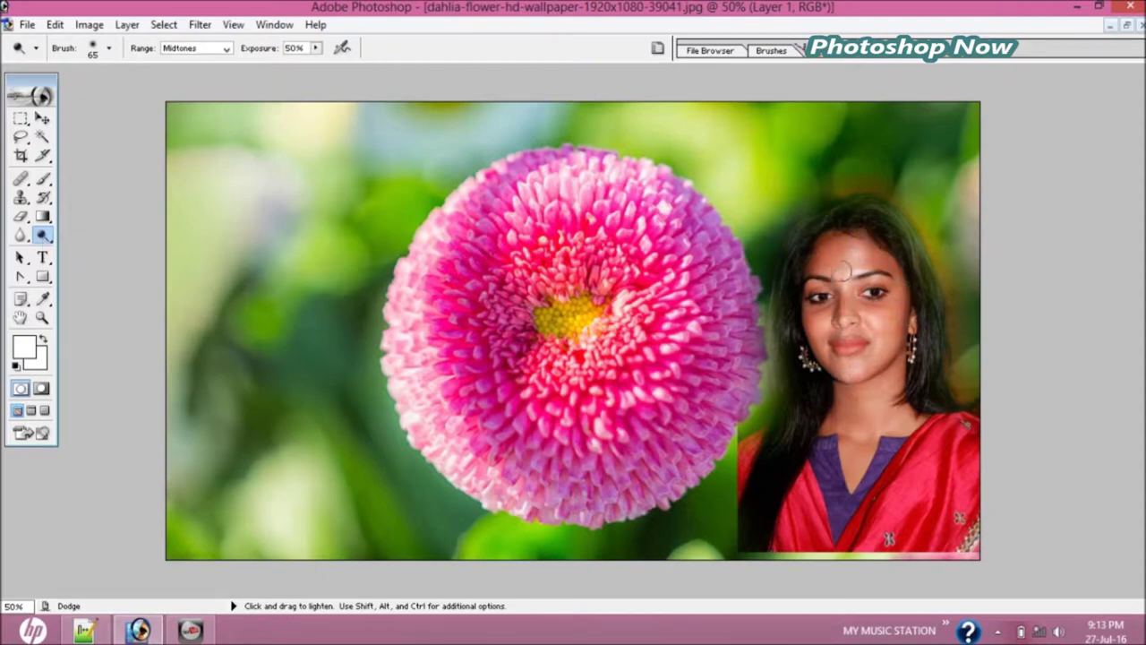
mouse_move(874, 253)
left_mouse_down()
mouse_move(889, 348)
mouse_move(871, 370)
mouse_move(829, 365)
mouse_move(822, 351)
left_mouse_up()
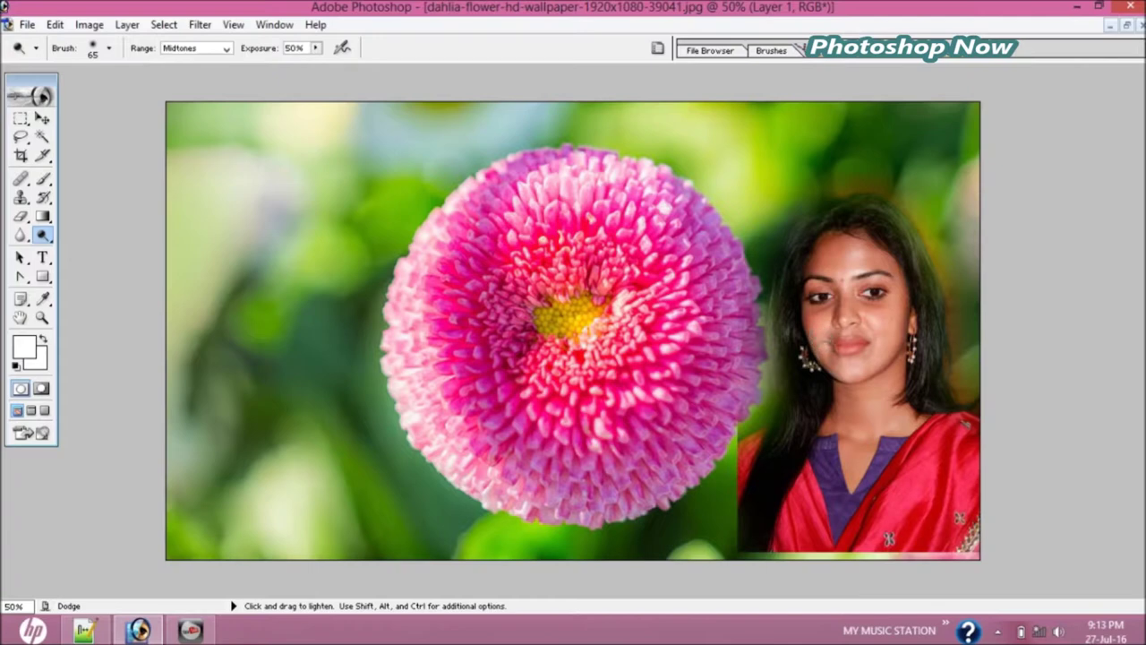
left_click_drag(818, 255, 864, 240)
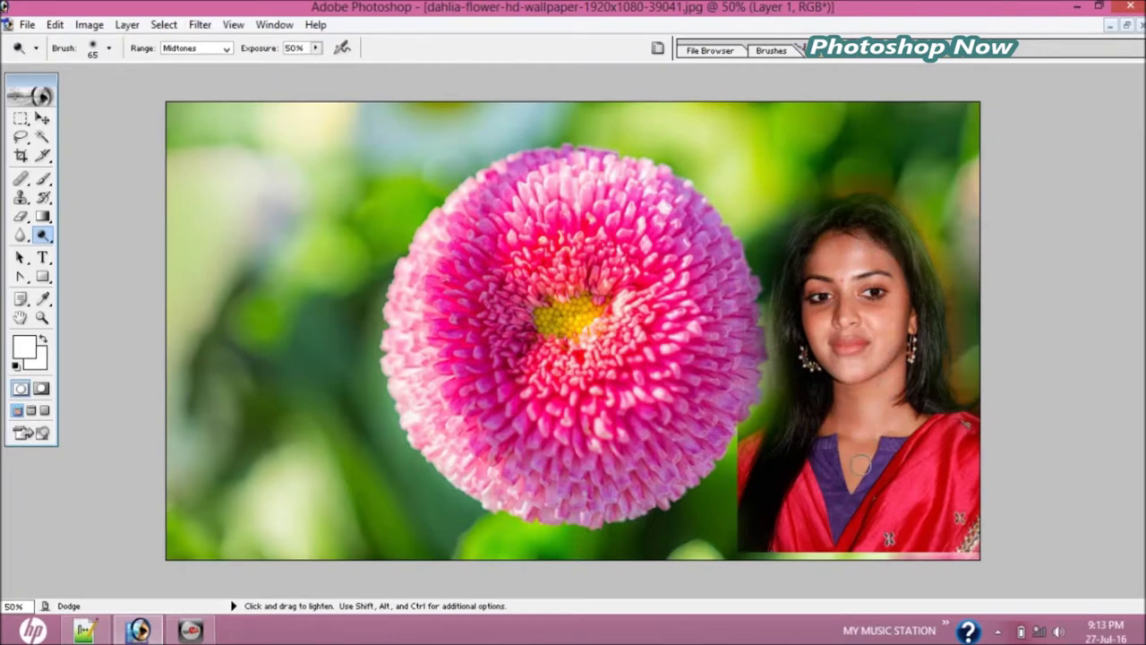
mouse_move(851, 428)
left_mouse_down()
mouse_move(842, 409)
mouse_move(825, 417)
left_mouse_up()
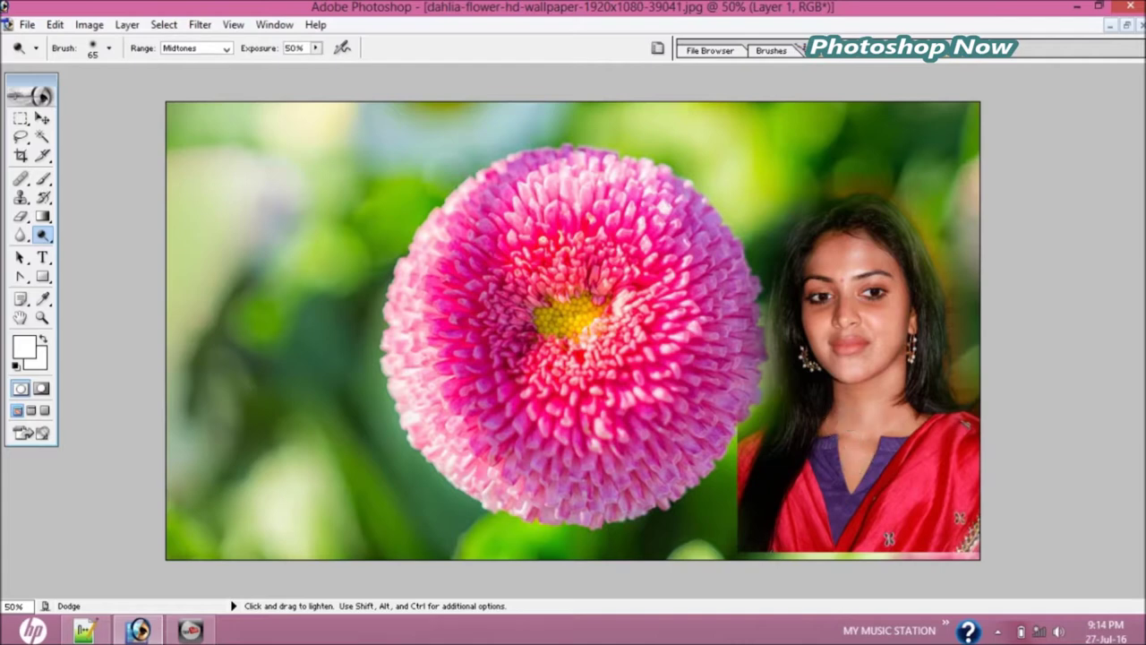
left_click(27, 25)
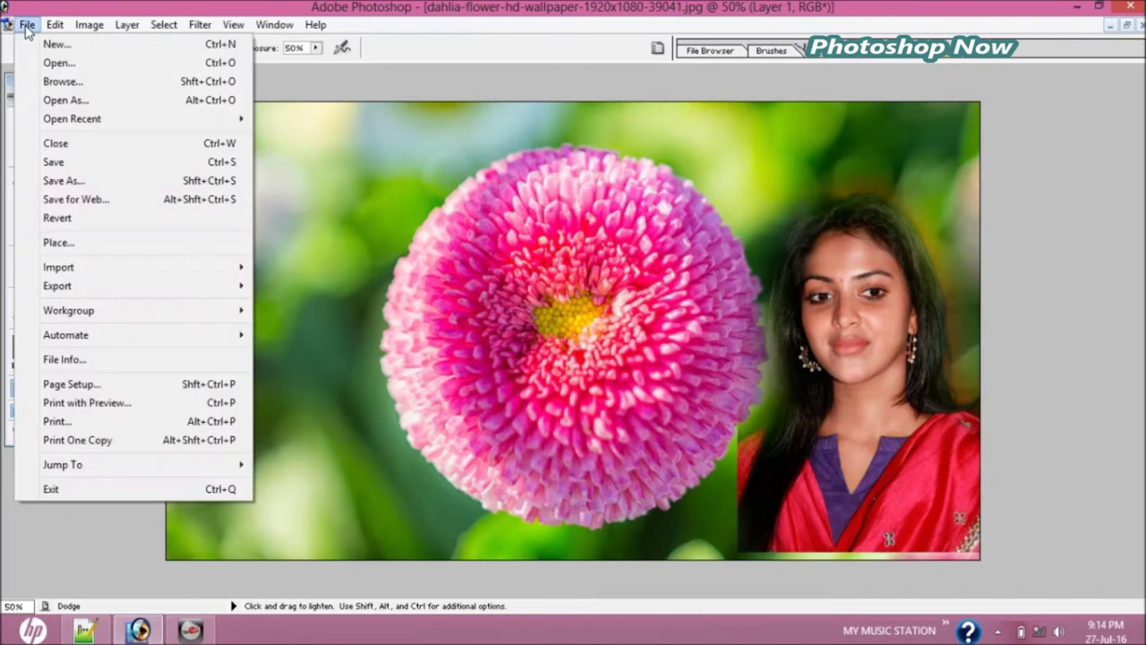
Start Save As into the Desktop wallpapers folder with the file name dddd
left_click(101, 182)
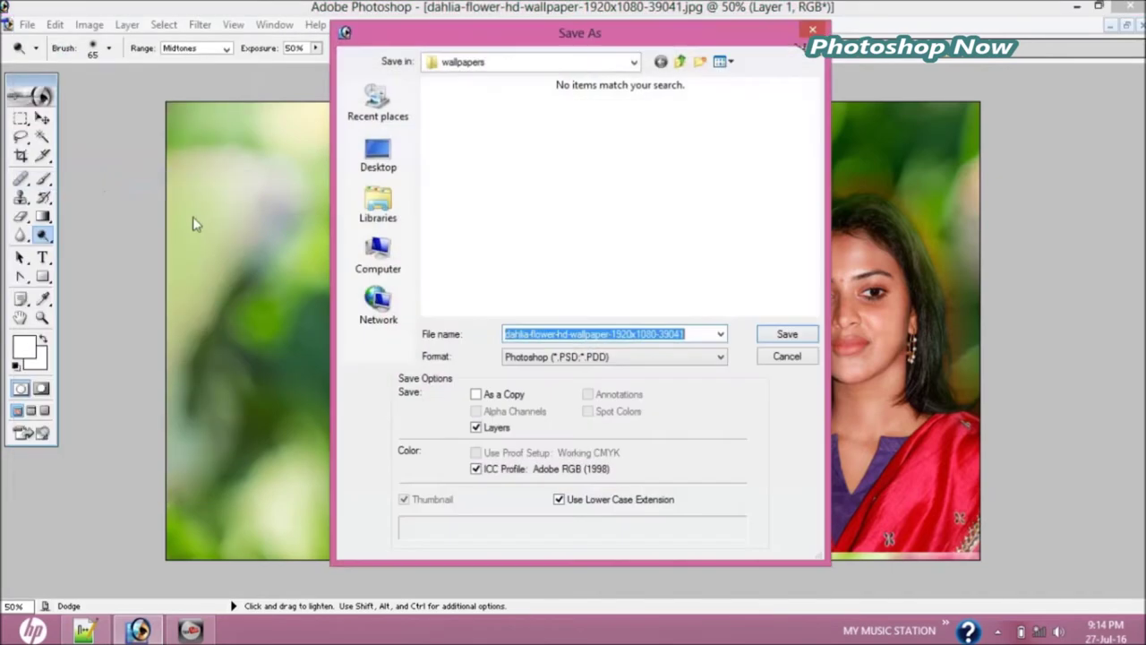
left_click(390, 170)
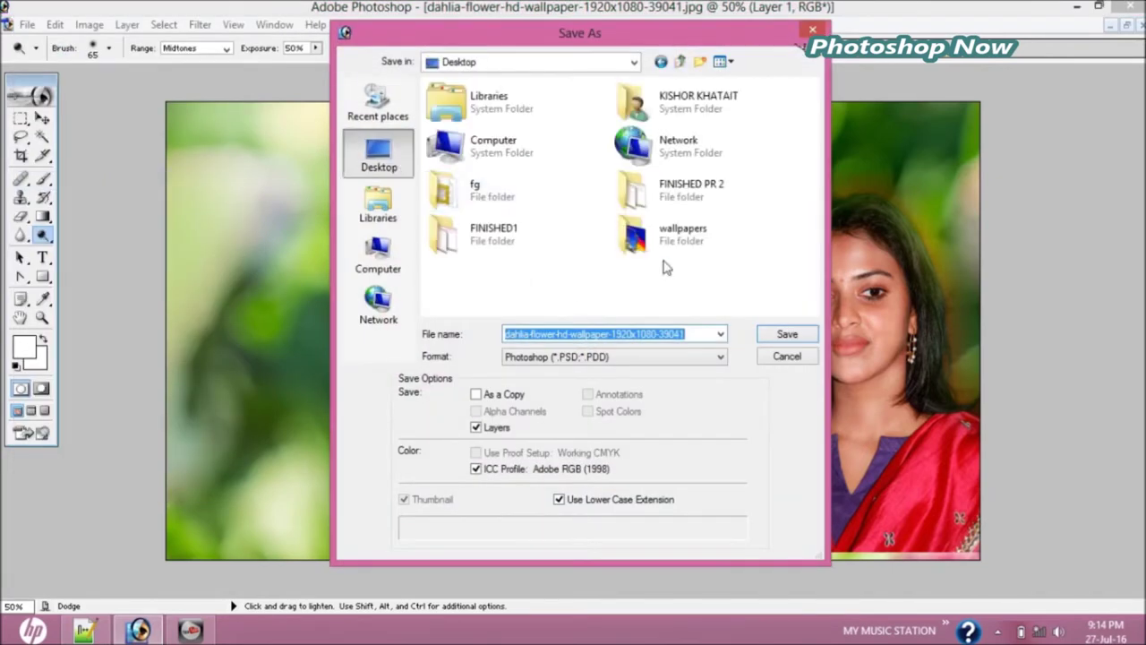
double_click(685, 240)
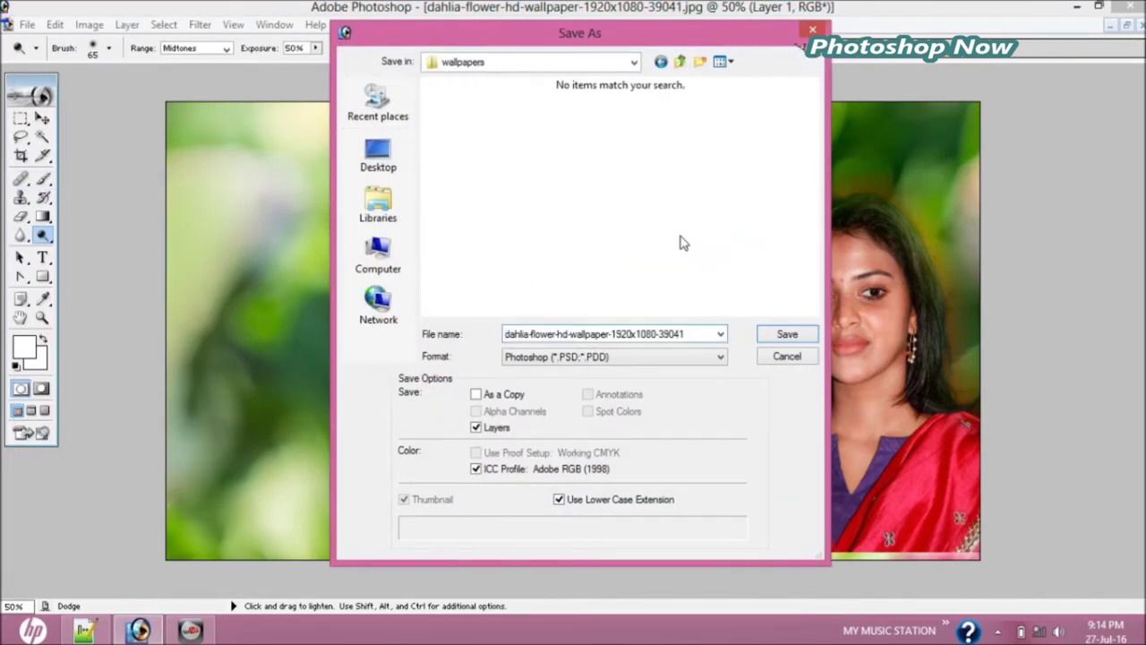
double_click(586, 339)
type("ddd")
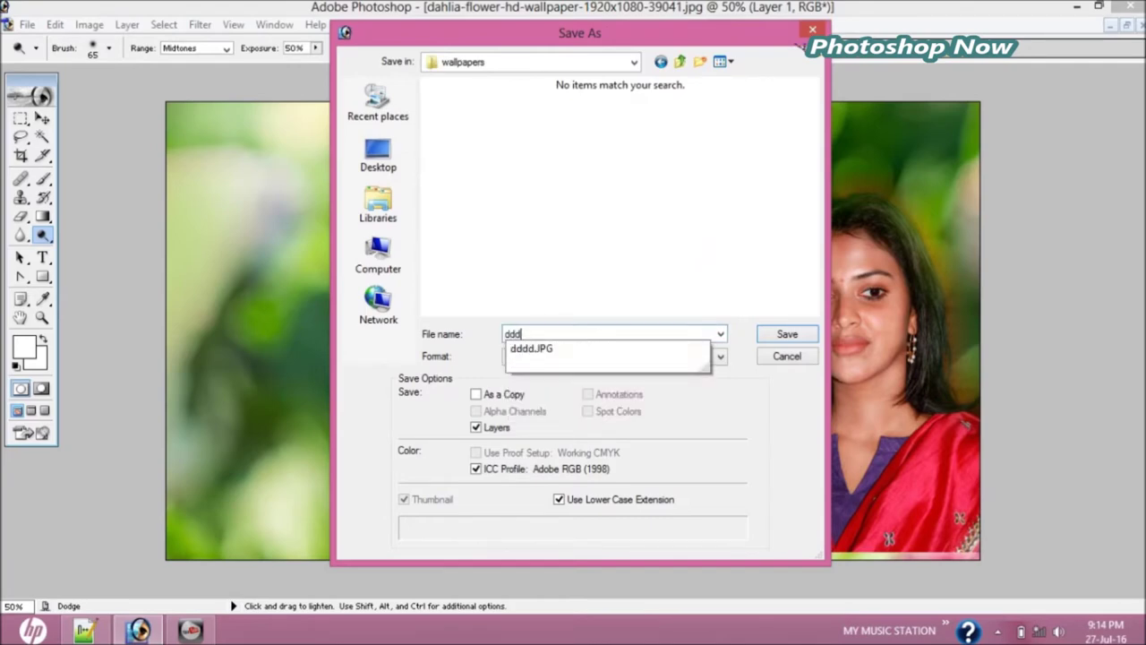
left_click(575, 355)
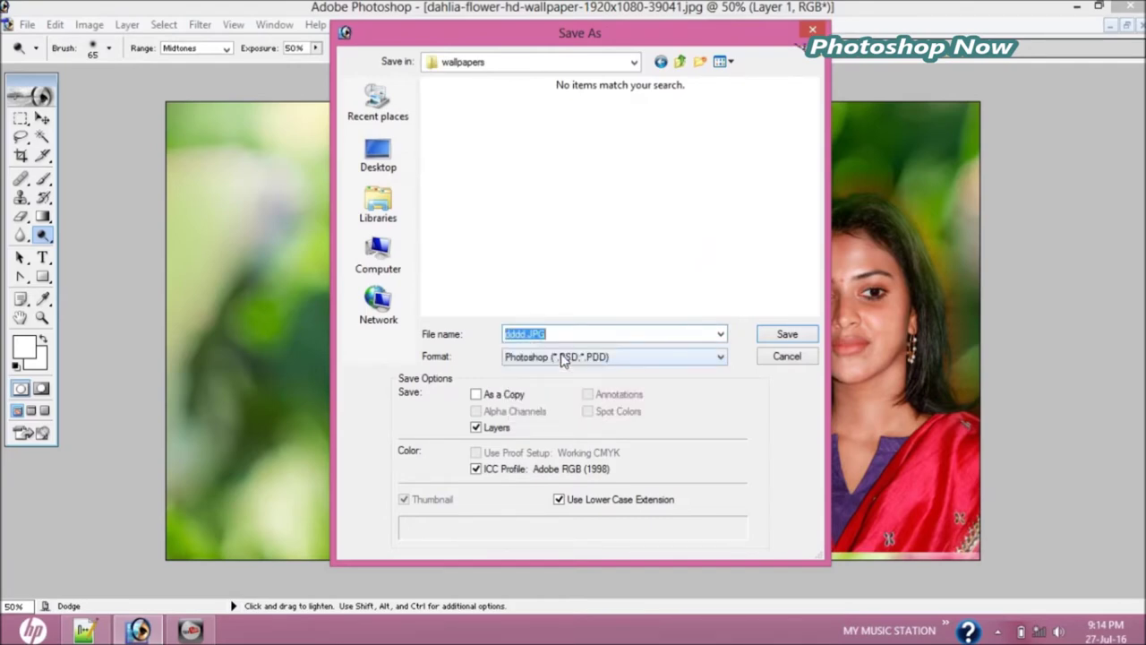
Set the format to JPEG and decline overwriting the existing dddd file
left_click(552, 356)
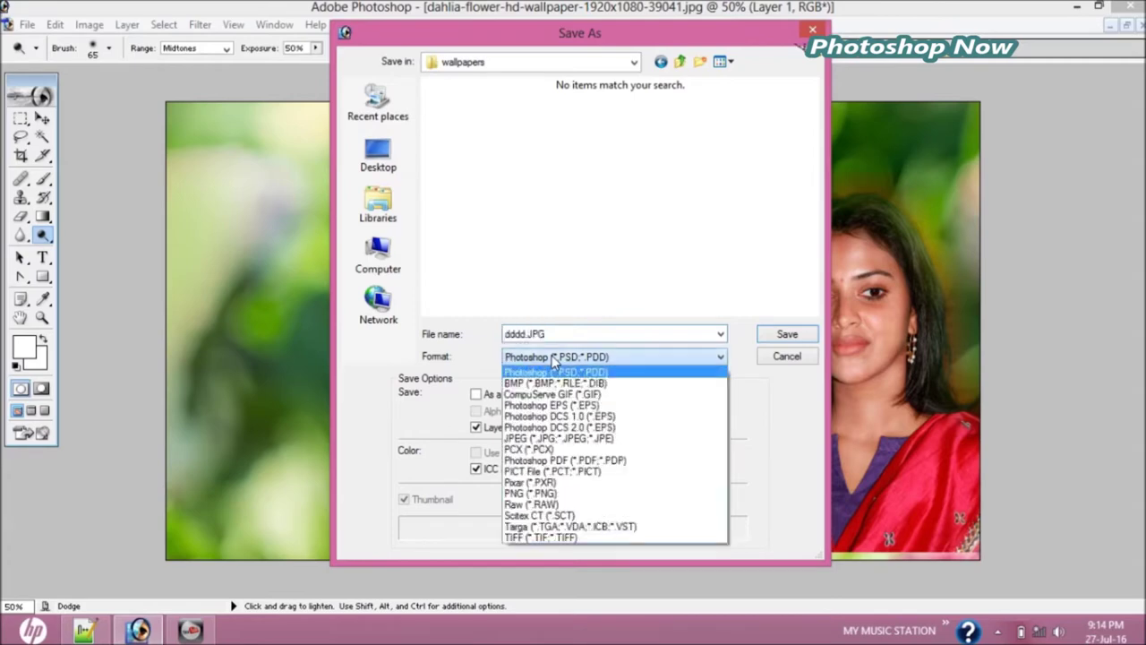
left_click(571, 439)
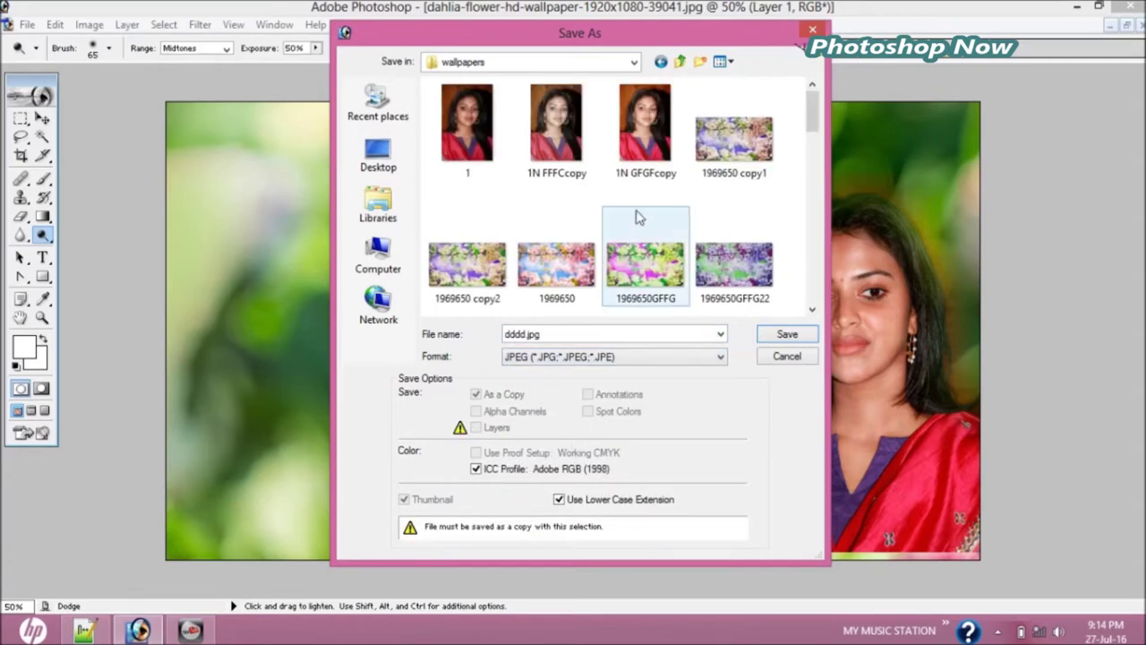
left_click(792, 339)
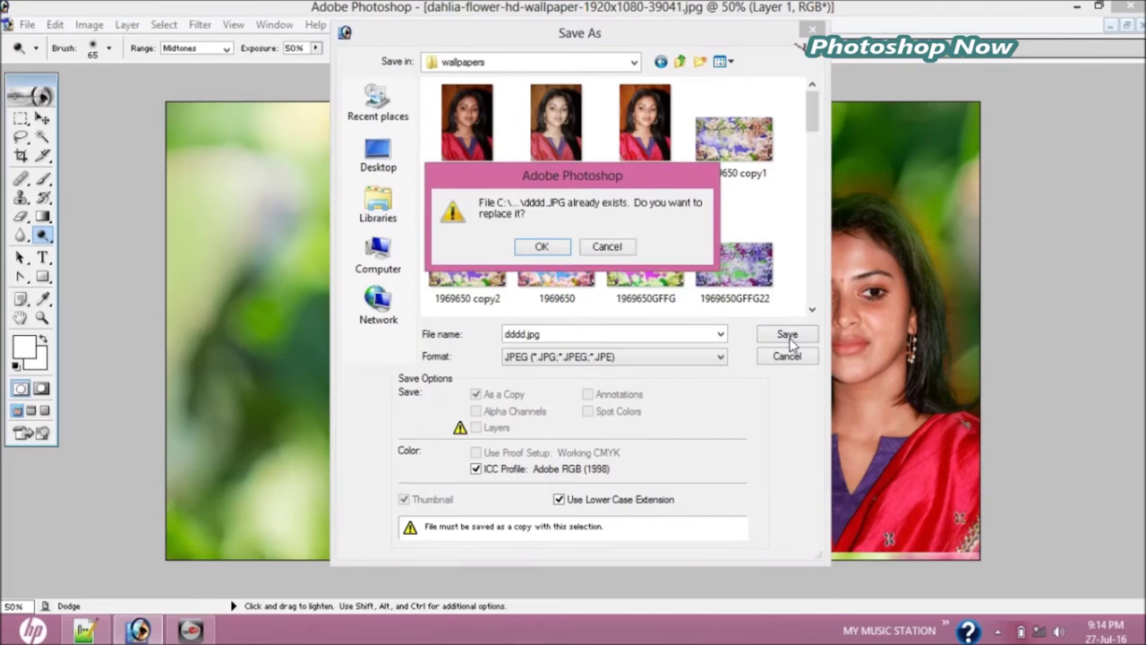
left_click(606, 246)
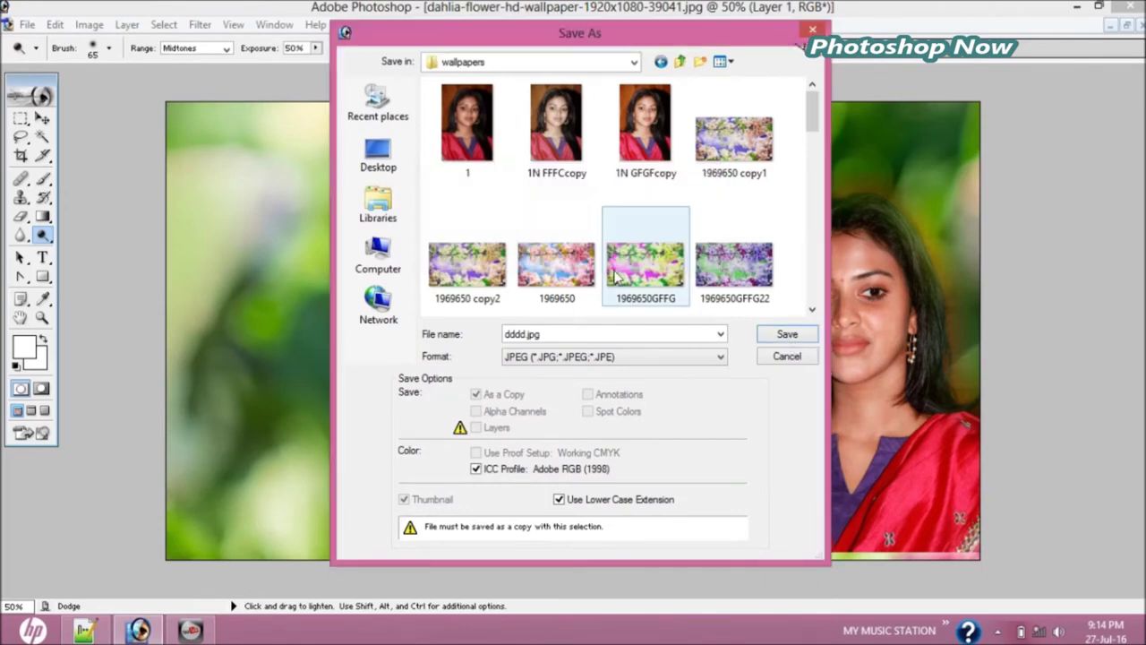
Rename the file to ddssssdd.jpg and save it
double_click(522, 336)
left_click(522, 337)
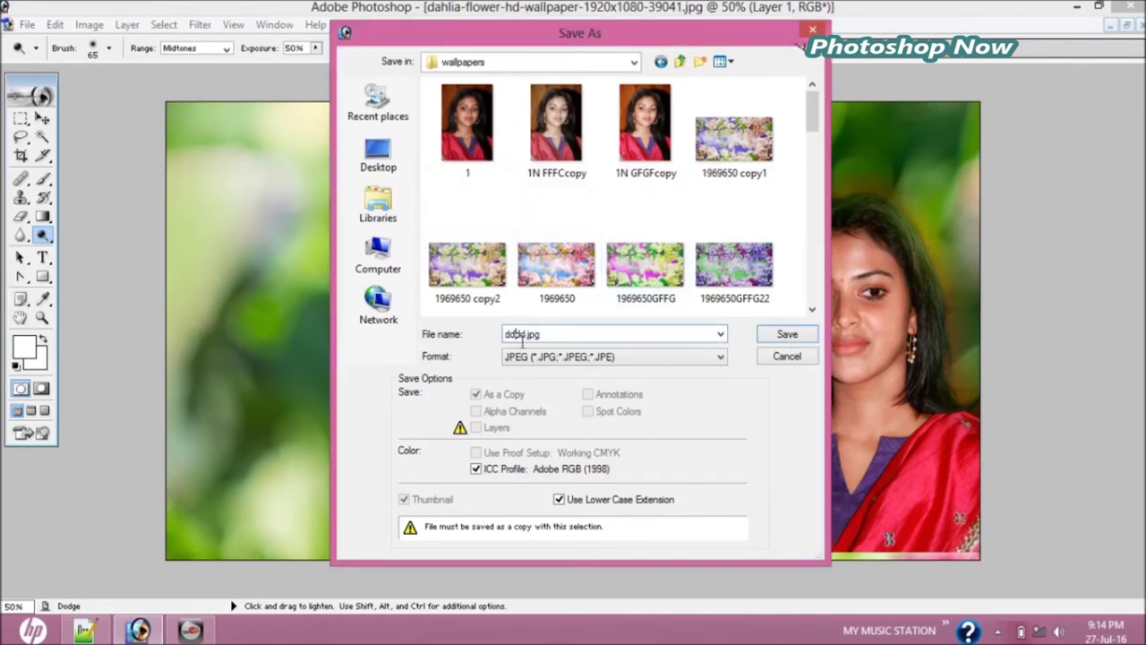
type("ssss")
left_click(782, 337)
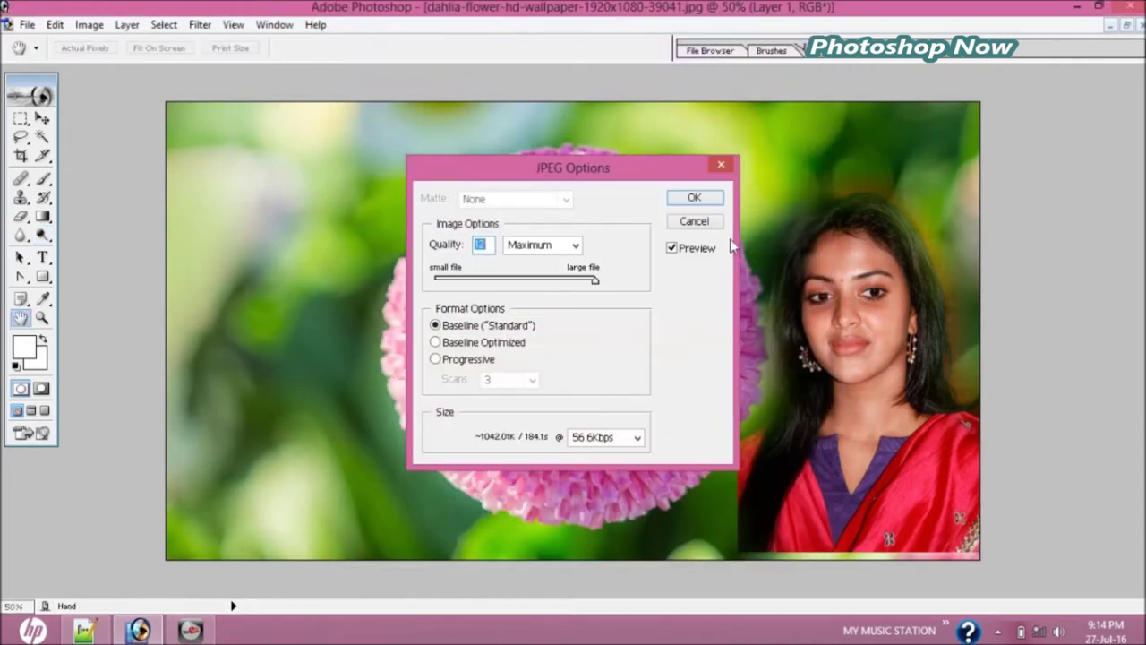
Accept Maximum JPEG quality, then minimize Photoshop and Notepad++ to show the desktop
left_click(708, 199)
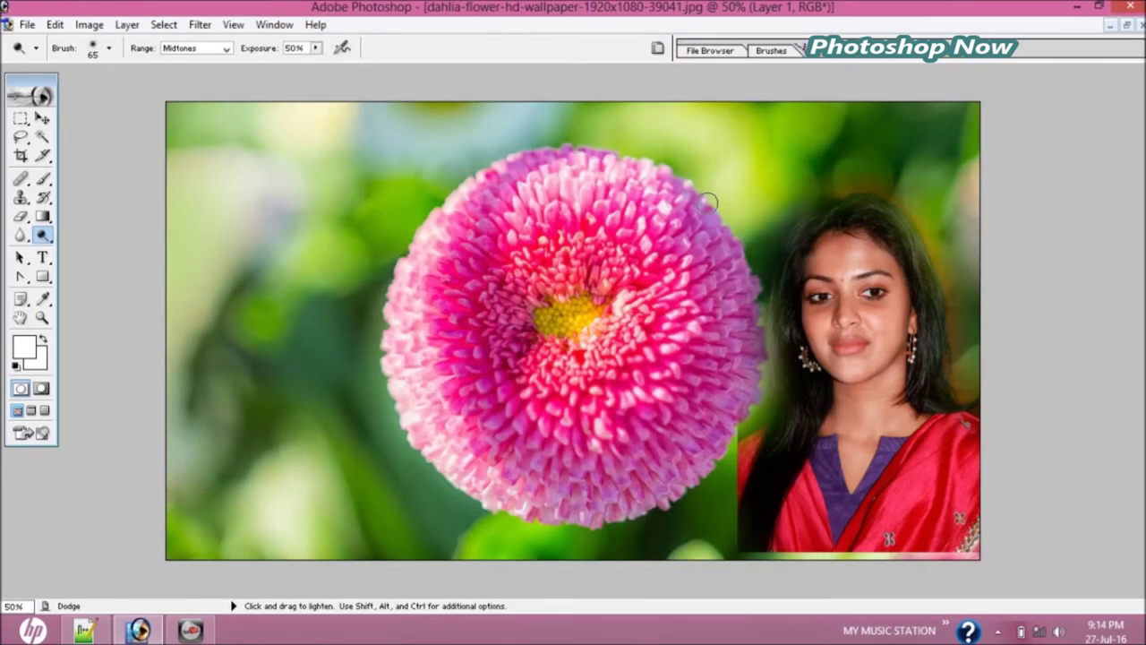
left_click(1078, 8)
left_click(1081, 8)
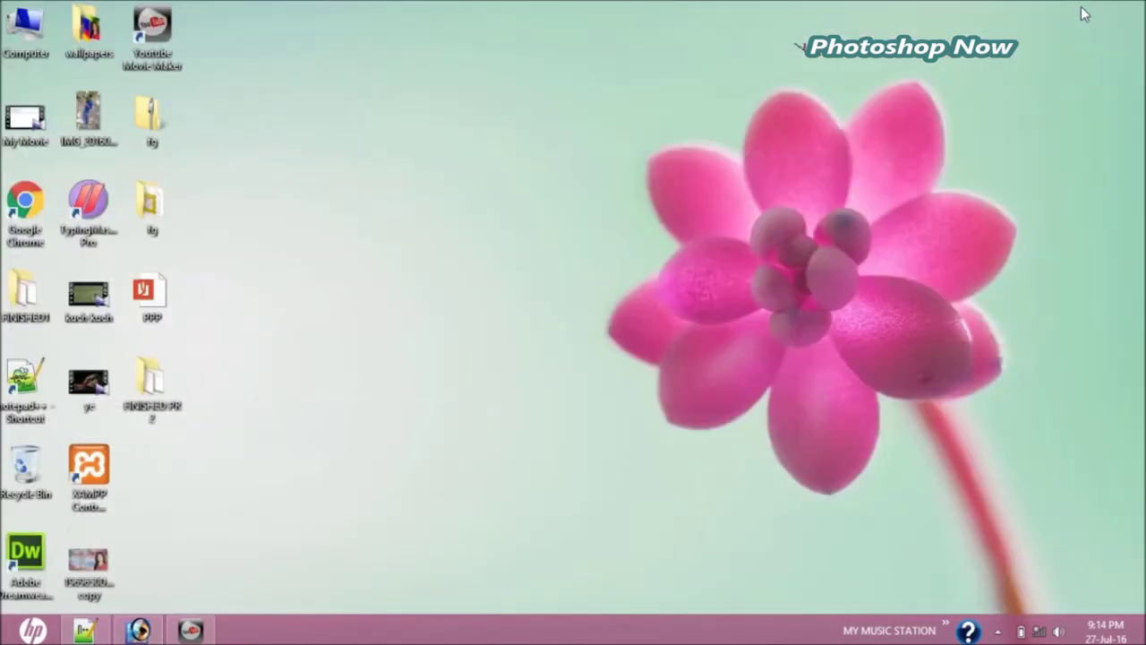
Open the wallpapers folder full-screen and open the ddssssdd image in Photo Viewer
double_click(76, 45)
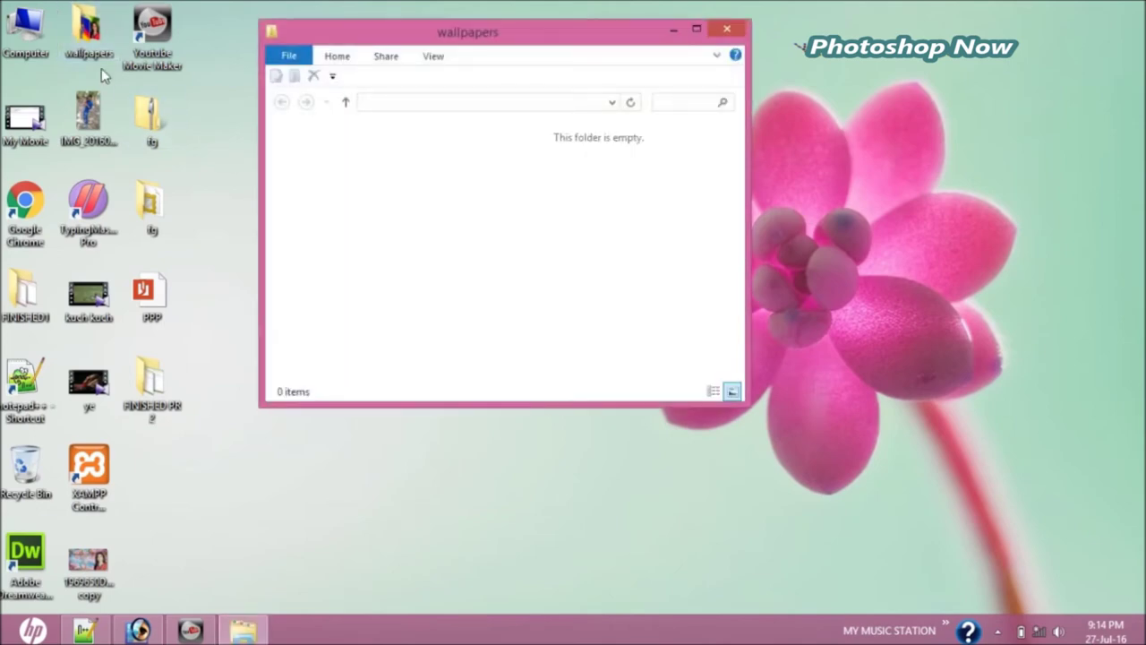
left_click(696, 30)
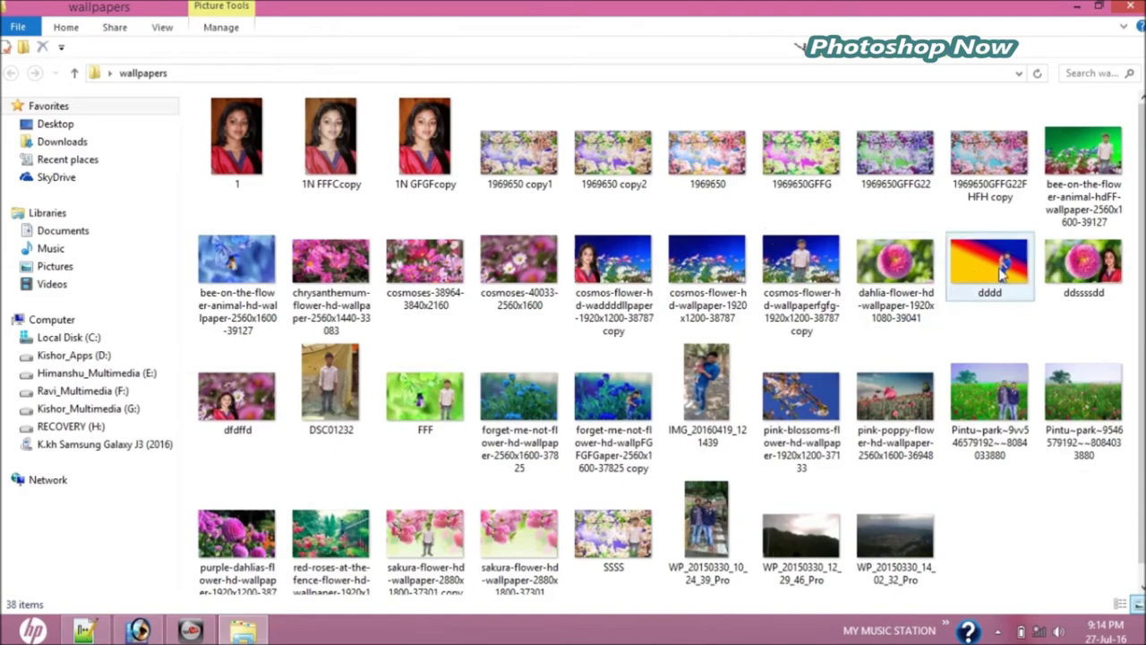
double_click(1049, 264)
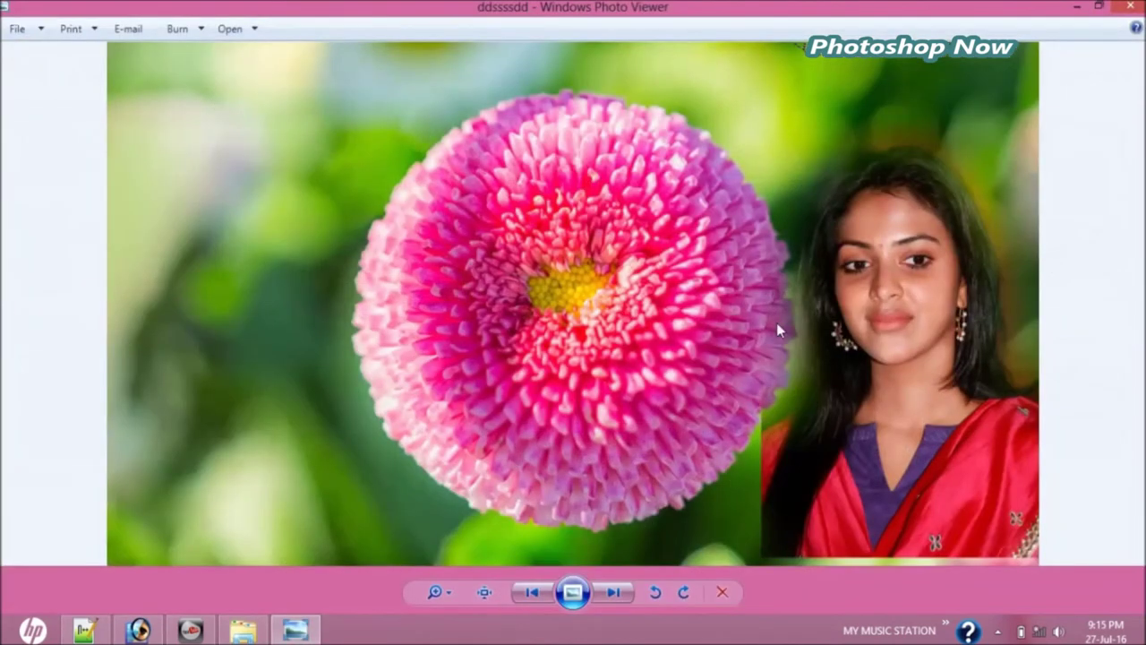
Zoom into the composite and pan to the woman's face and the flower's top
scroll(776, 322, "up", 1)
scroll(788, 340, "up", 2)
left_click_drag(788, 340, 561, 335)
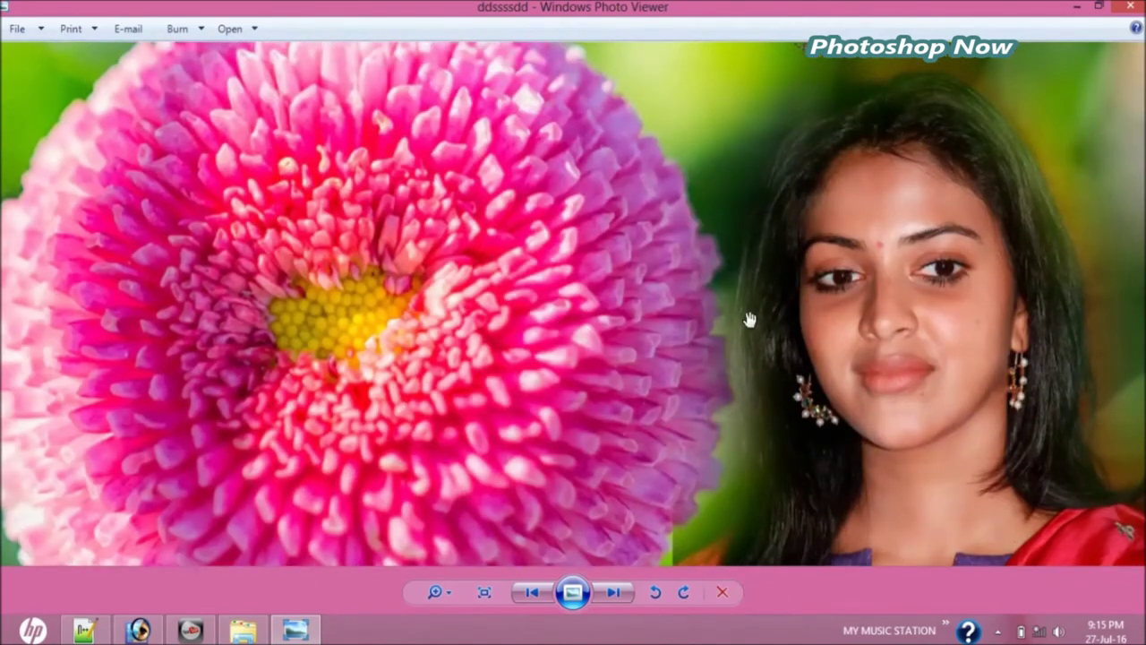
left_click_drag(771, 308, 767, 361)
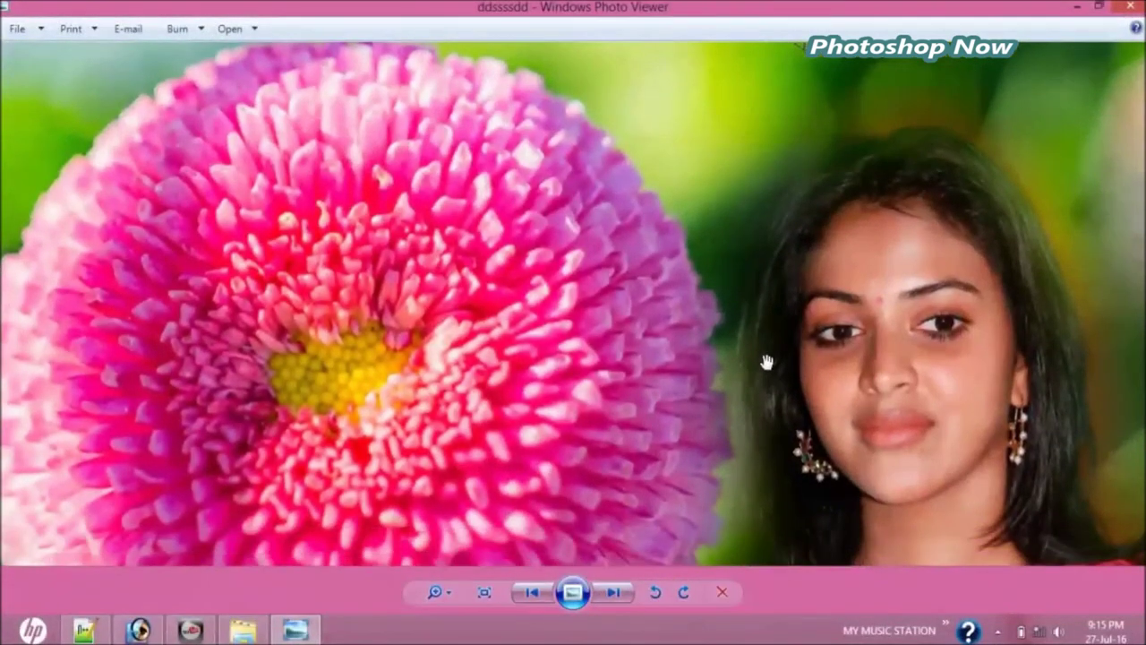